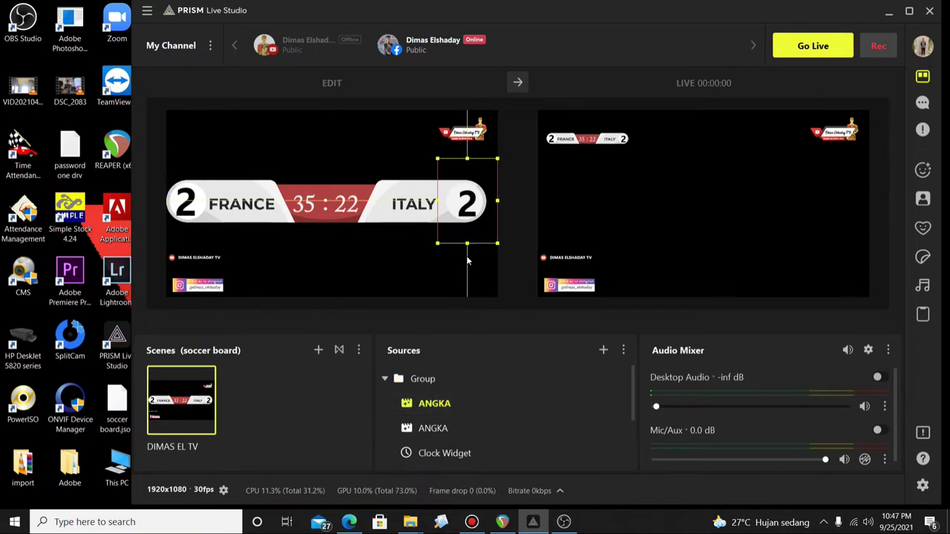
# Delete the existing France–Italy scoreboard group from the scene
pyautogui.moveTo(498, 246); pyautogui.dragTo(492, 236)
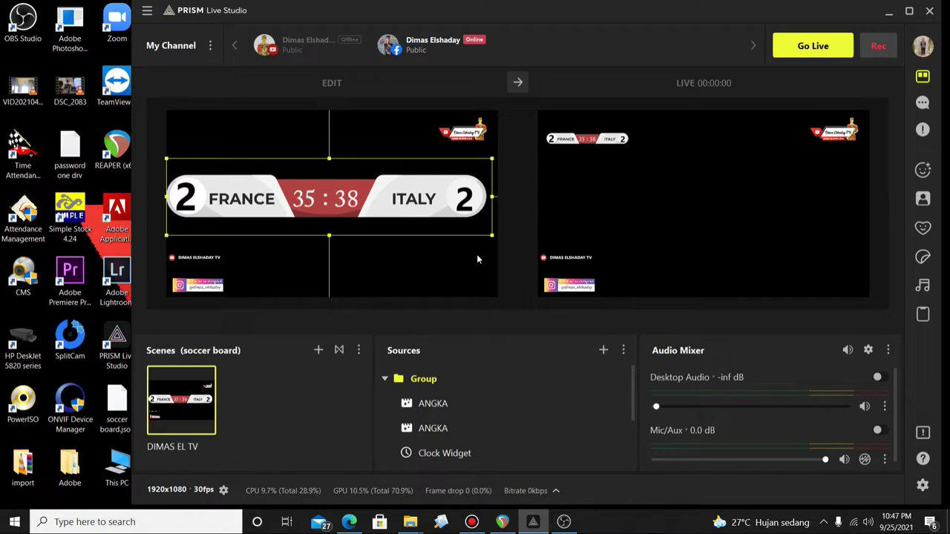
pyautogui.press('Delete')
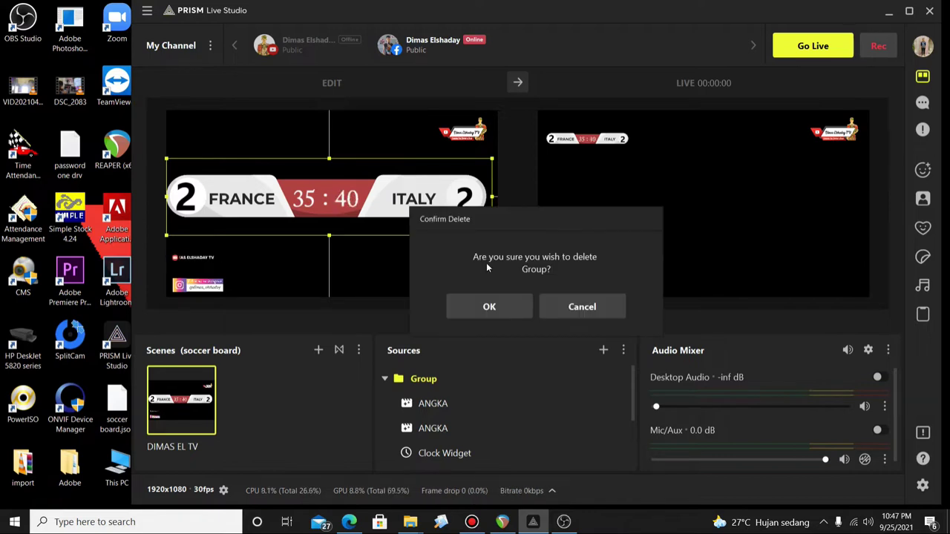
pyautogui.click(512, 310)
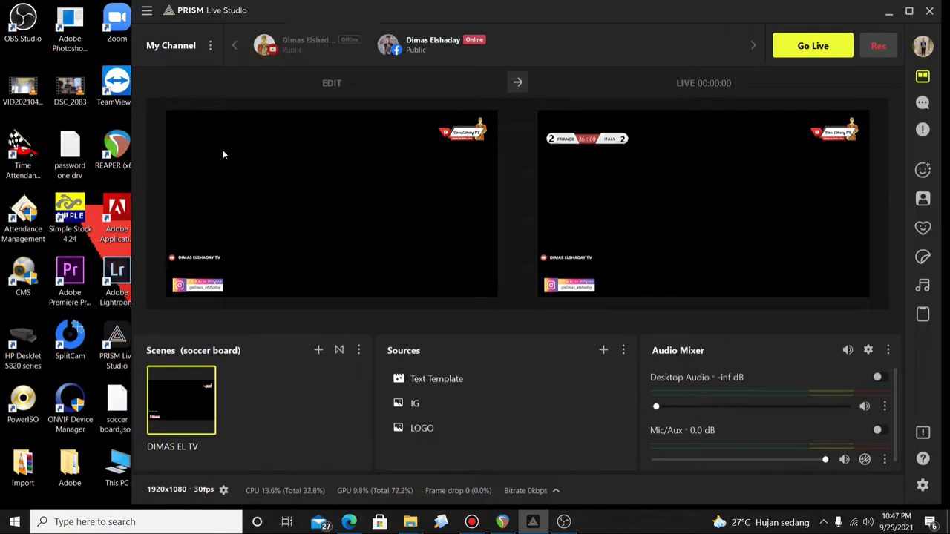
# Add a new Text Template source named SCOREBOARD to the scene
pyautogui.click(603, 351)
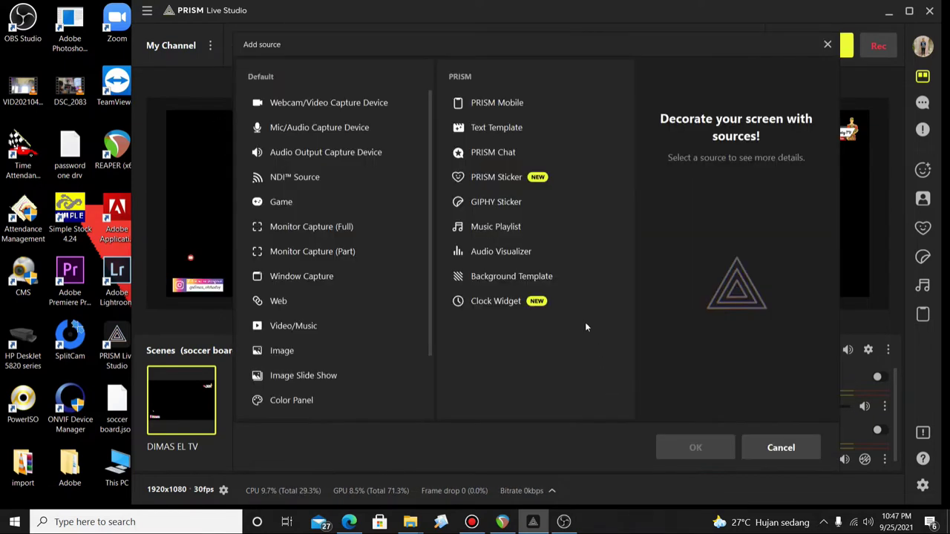
pyautogui.click(775, 448)
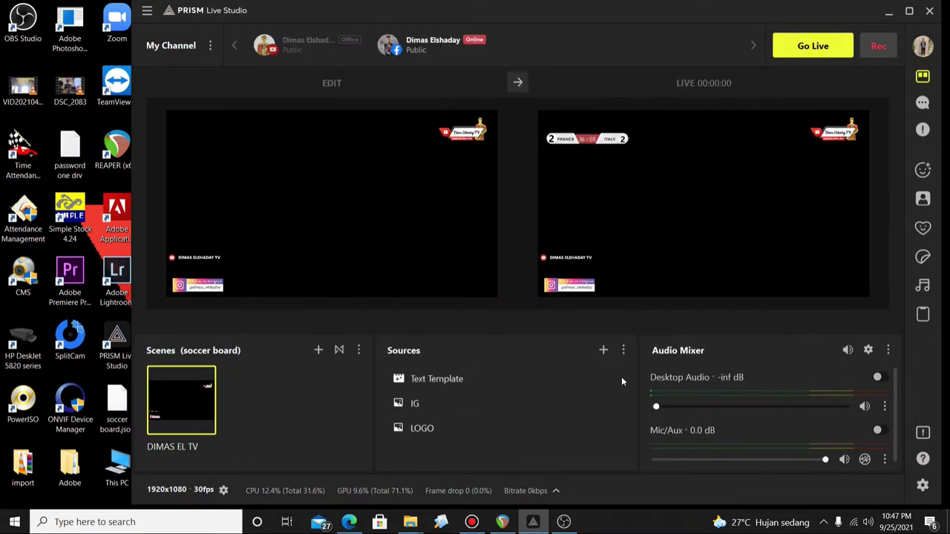
pyautogui.rightClick(539, 446)
pyautogui.click(578, 329)
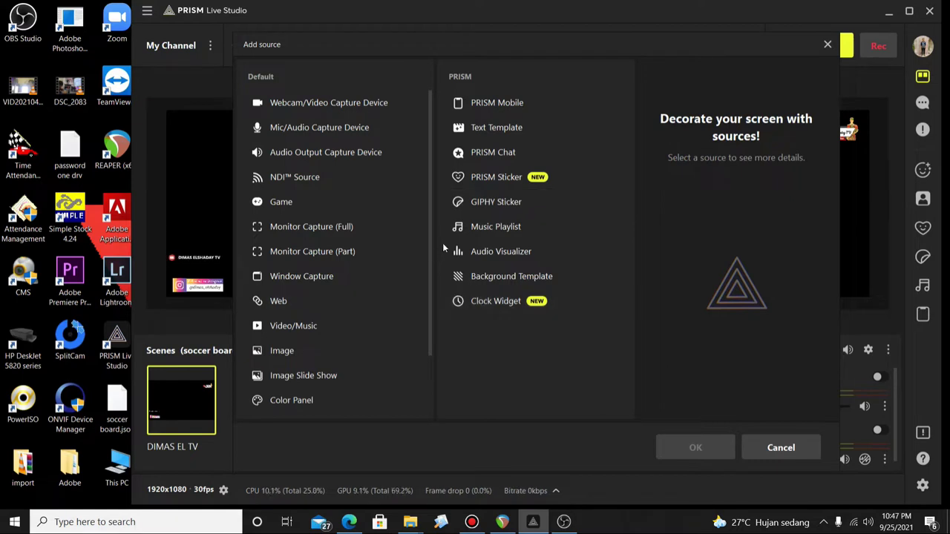
pyautogui.click(486, 127)
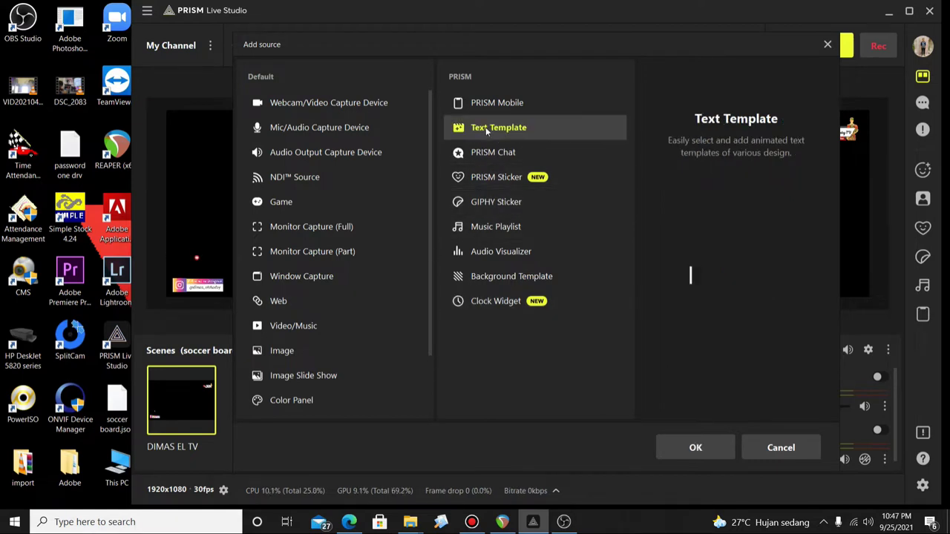
pyautogui.click(698, 448)
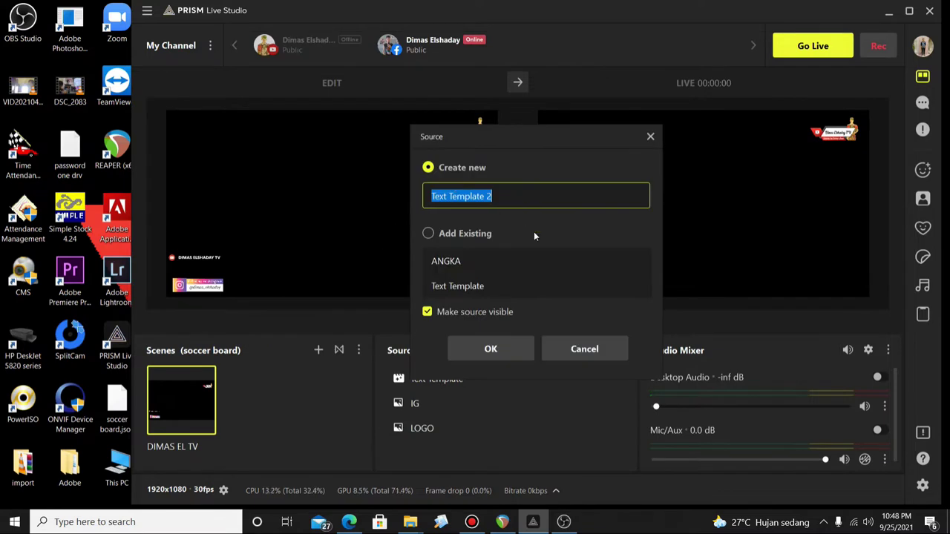
pyautogui.write('SC')
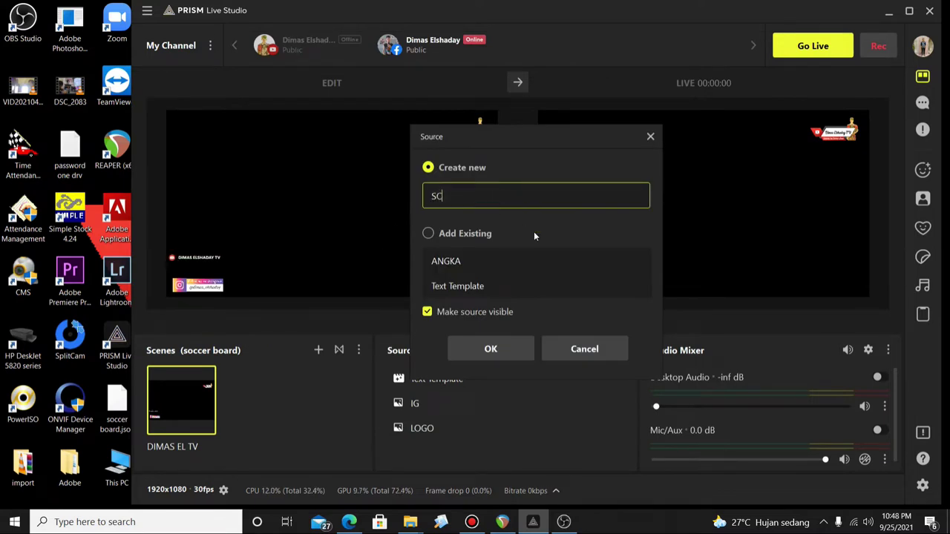
pyautogui.write('OREBOARD')
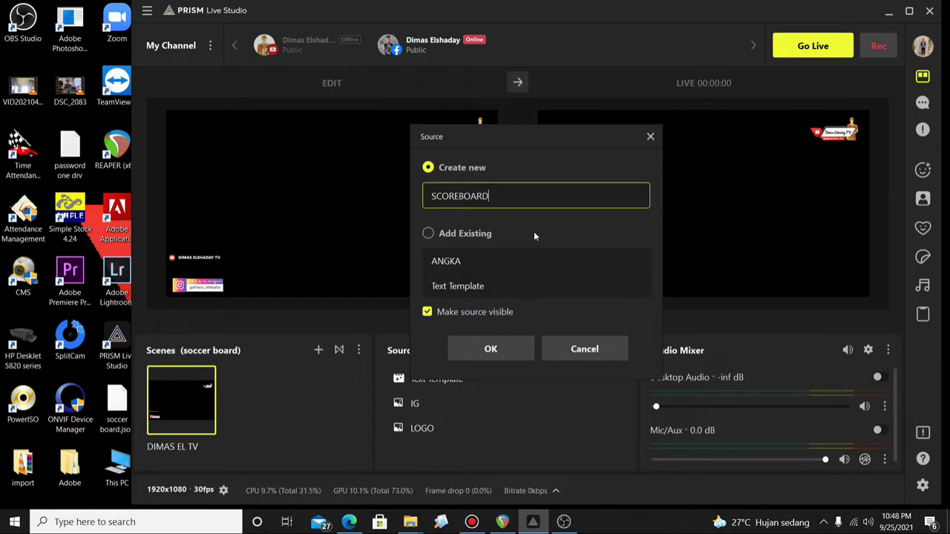
pyautogui.click(482, 349)
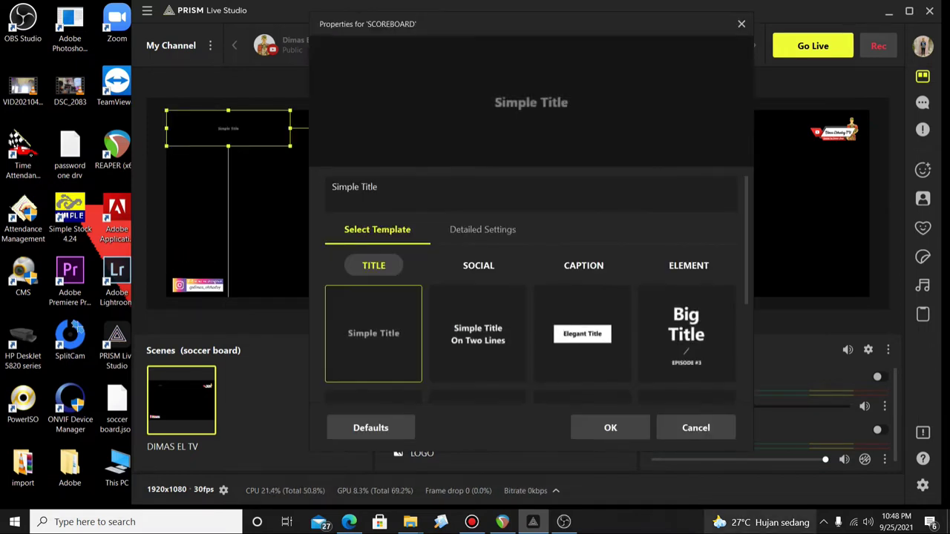
# Apply the two-line Lower Third caption template to the SCOREBOARD source
pyautogui.click(586, 270)
pyautogui.scroll(-1, 599, 321)
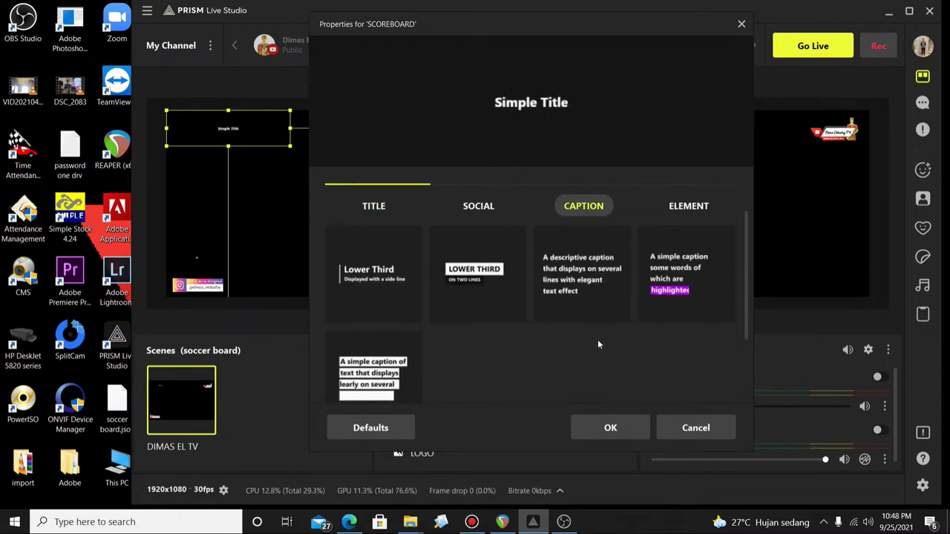
pyautogui.click(491, 291)
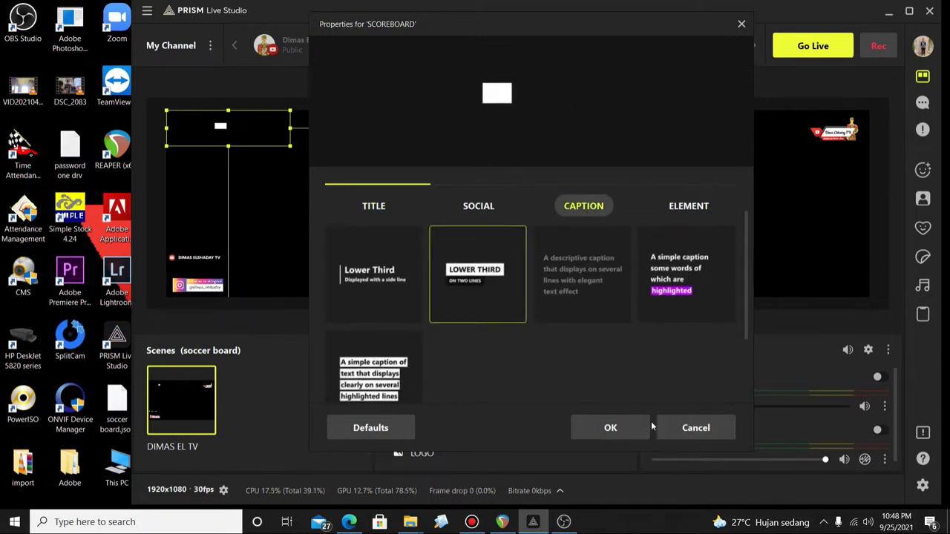
# Turn off the motion of the SCOREBOARD text in its detailed settings
pyautogui.scroll(1, 520, 303)
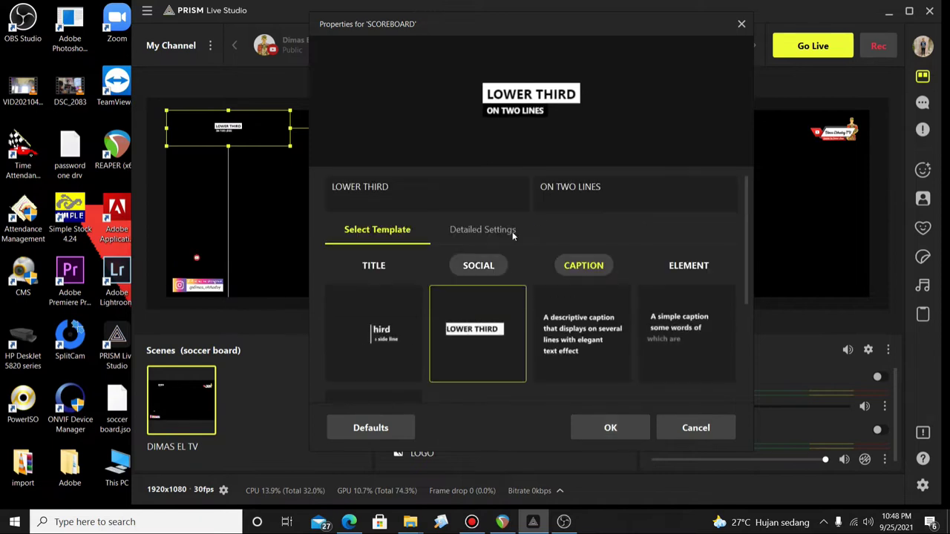
pyautogui.click(484, 235)
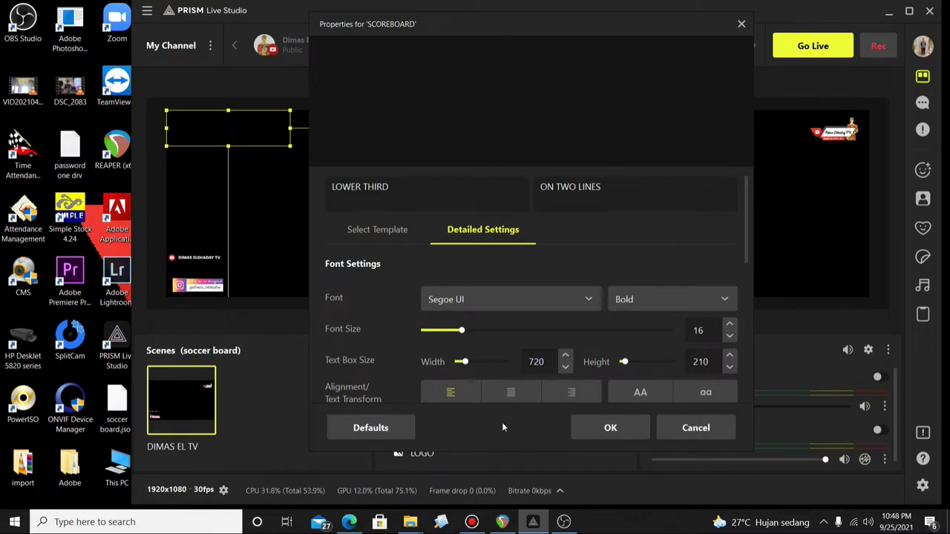
pyautogui.scroll(-2, 542, 312)
pyautogui.scroll(-3, 530, 357)
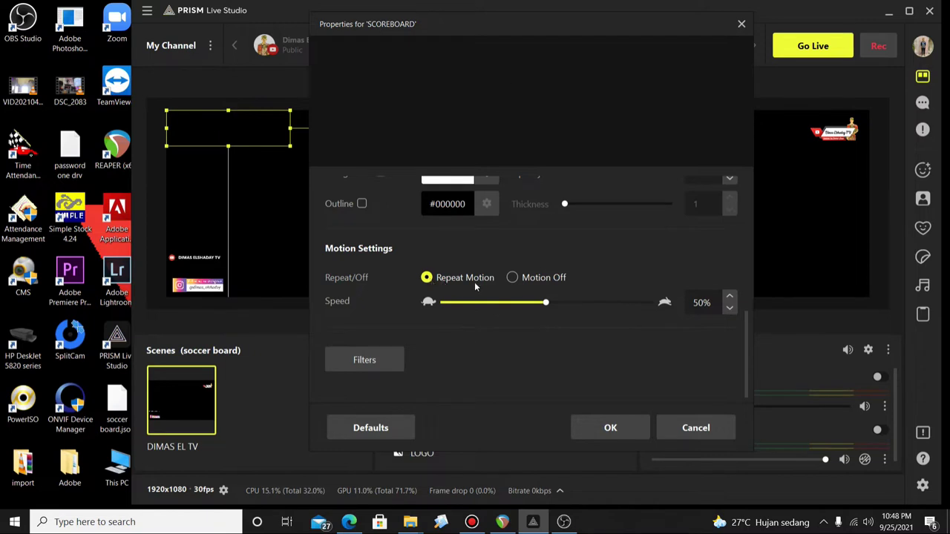
pyautogui.click(516, 282)
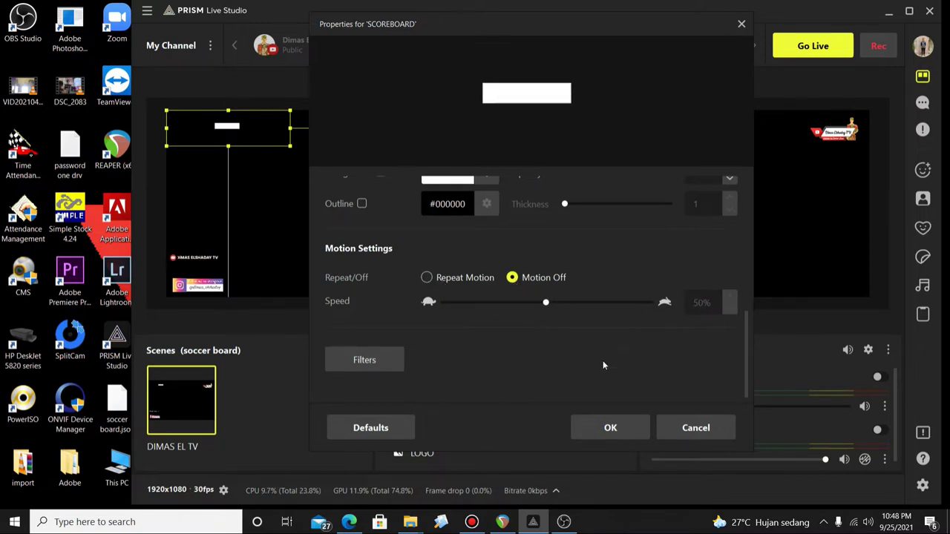
# Replace the first line of the scoreboard text with "INA 0 | 0 SIN"
pyautogui.scroll(3, 520, 391)
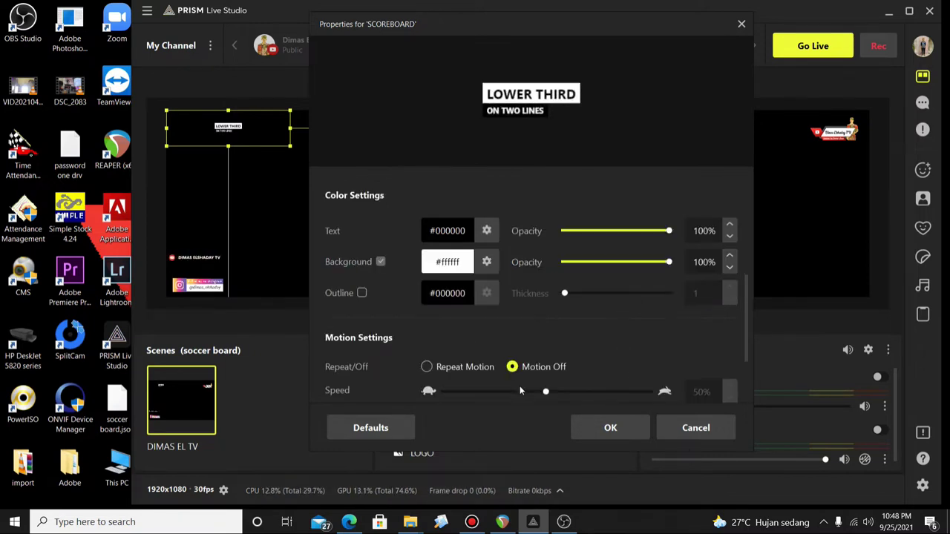
pyautogui.scroll(4, 519, 386)
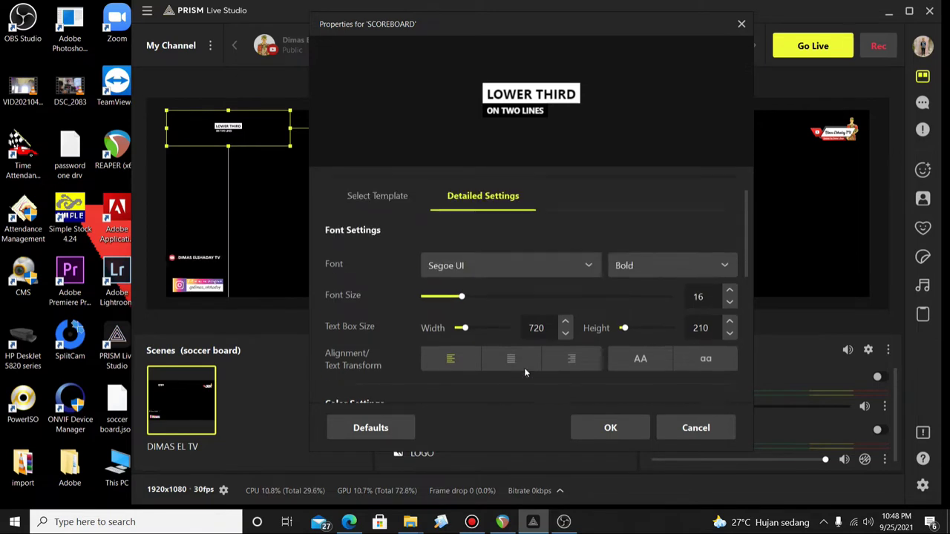
pyautogui.click(416, 191)
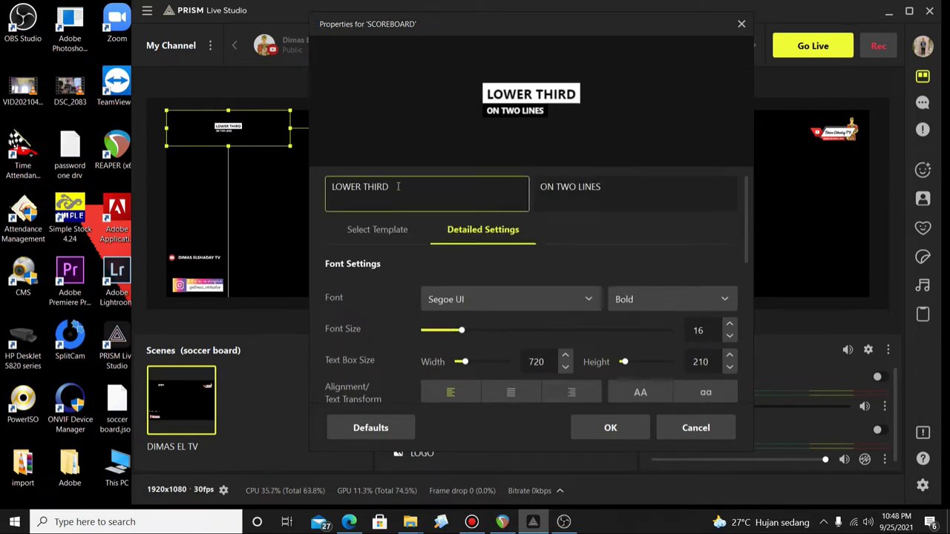
pyautogui.hotkey('ctrl', 'a')
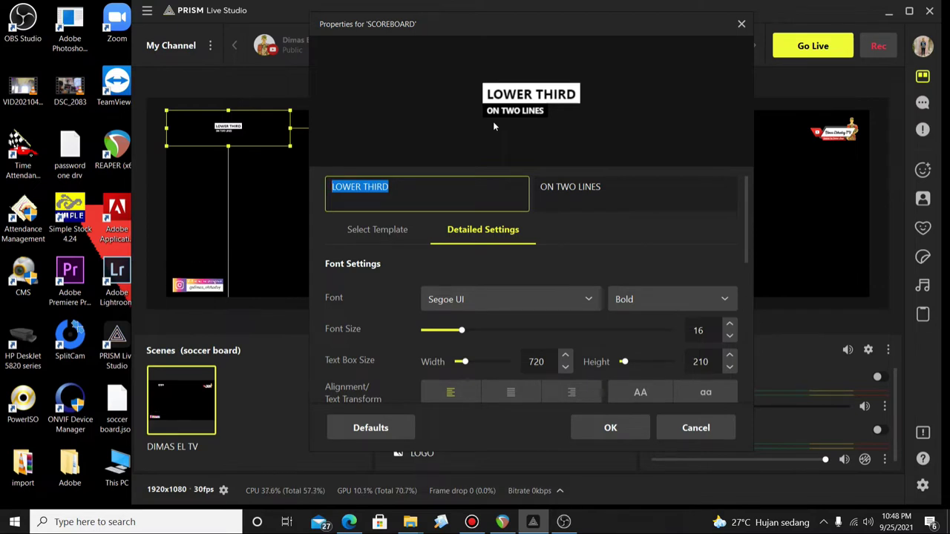
pyautogui.write('INA')
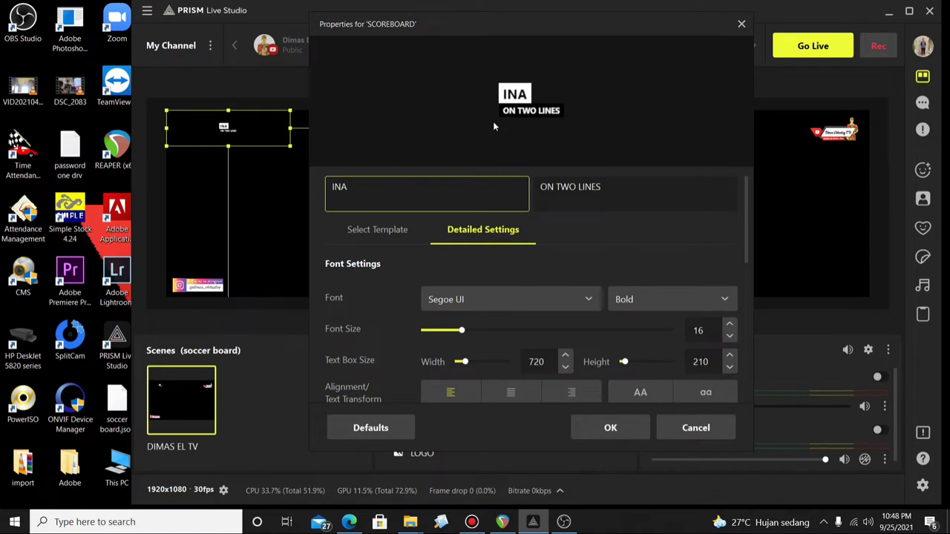
pyautogui.write(' 0')
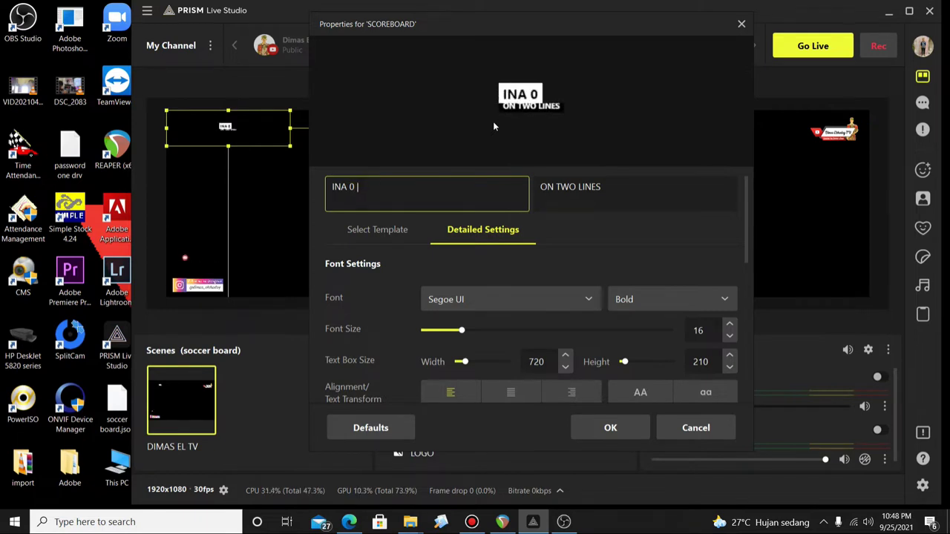
pyautogui.write('|')
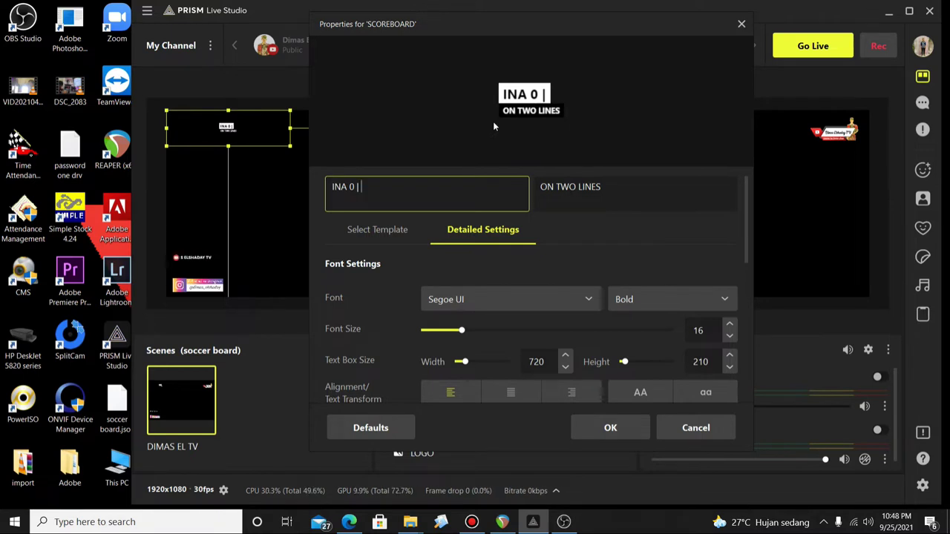
pyautogui.write(' 0')
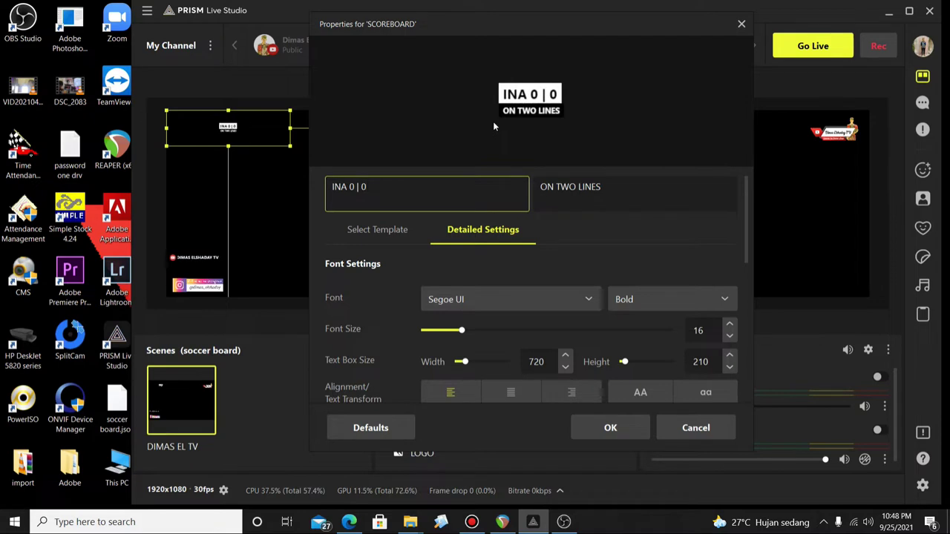
pyautogui.write(' SING')
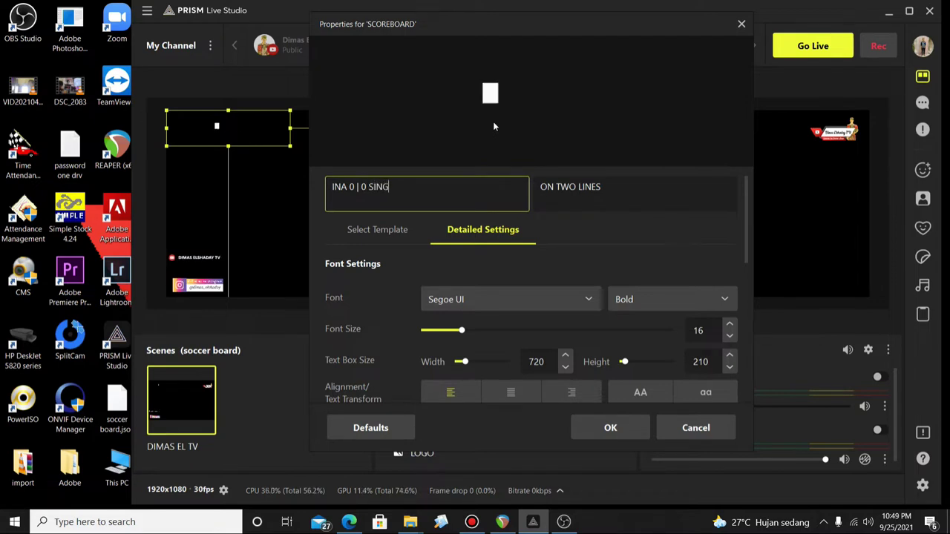
pyautogui.press('BackSpace')
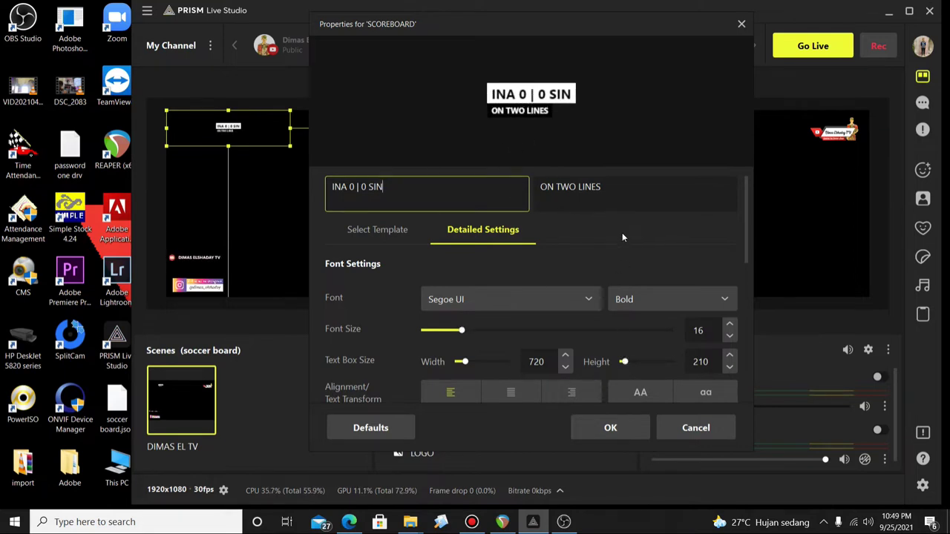
# Replace the second line of the scoreboard text with "BABAK PERTAMA" and accept the source properties
pyautogui.scroll(-1, 575, 247)
pyautogui.scroll(1, 580, 233)
pyautogui.press('Tab')
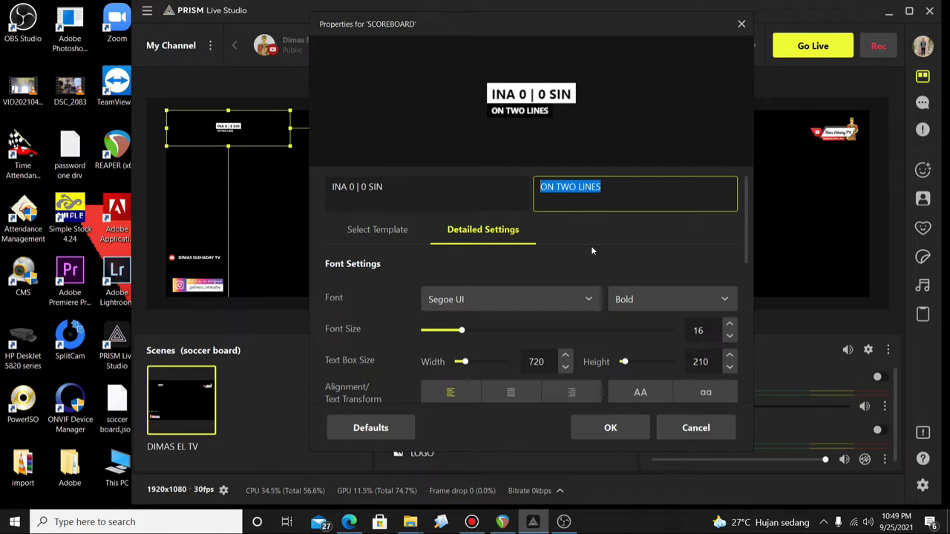
pyautogui.write('BABAK')
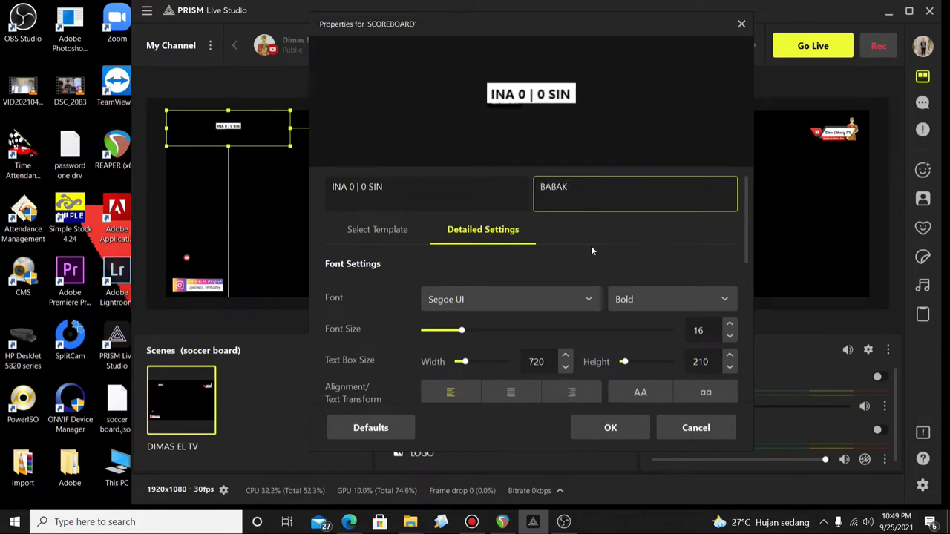
pyautogui.write(' PE')
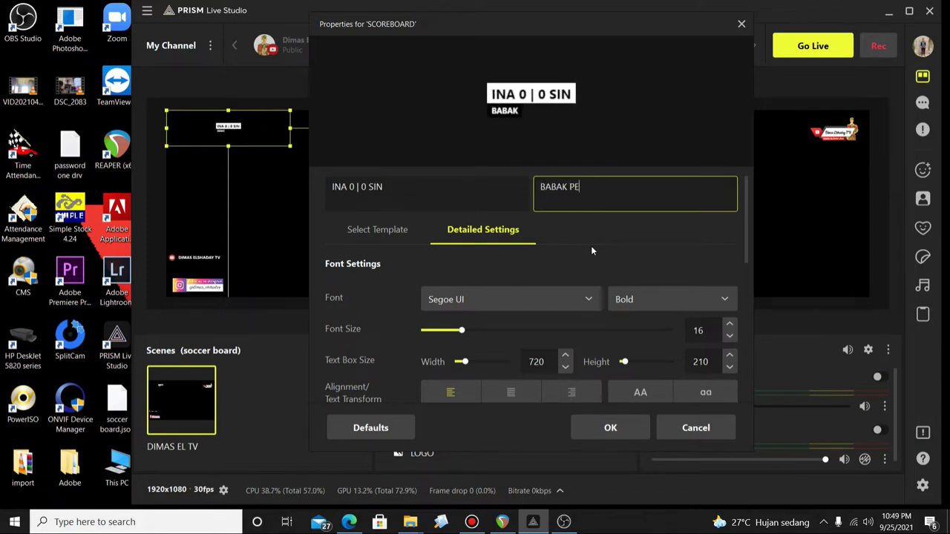
pyautogui.write('RTAMA')
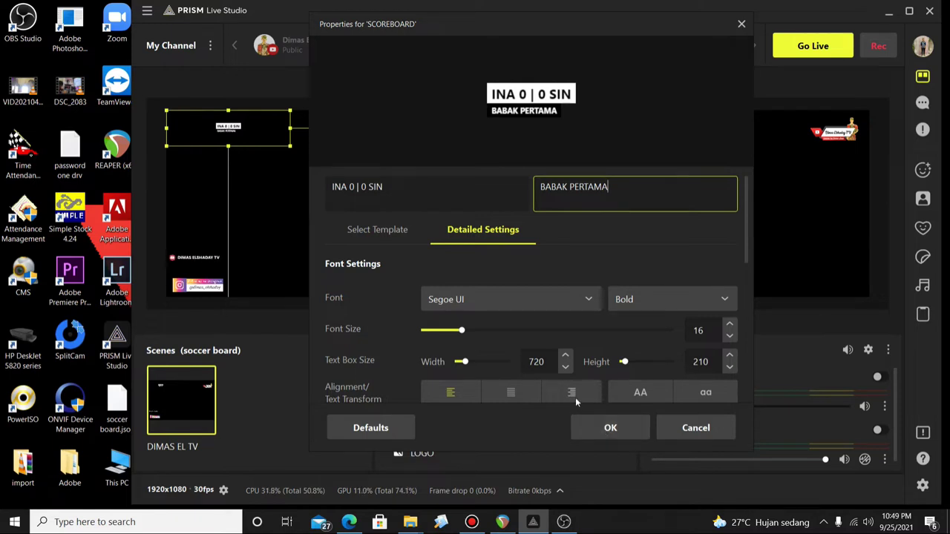
pyautogui.click(596, 428)
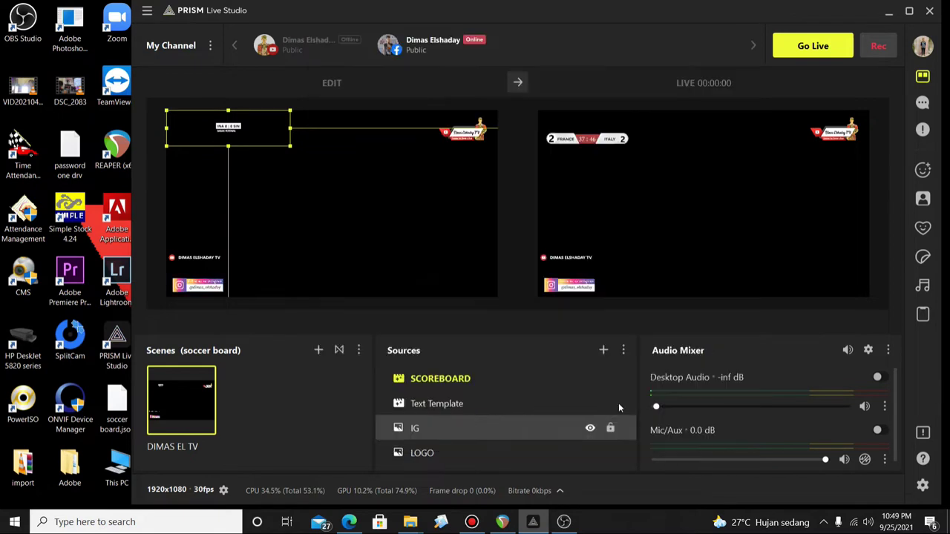
# Enlarge the SCOREBOARD source in the edit preview and crop the empty margins around its text
pyautogui.moveTo(291, 145); pyautogui.dragTo(327, 215)
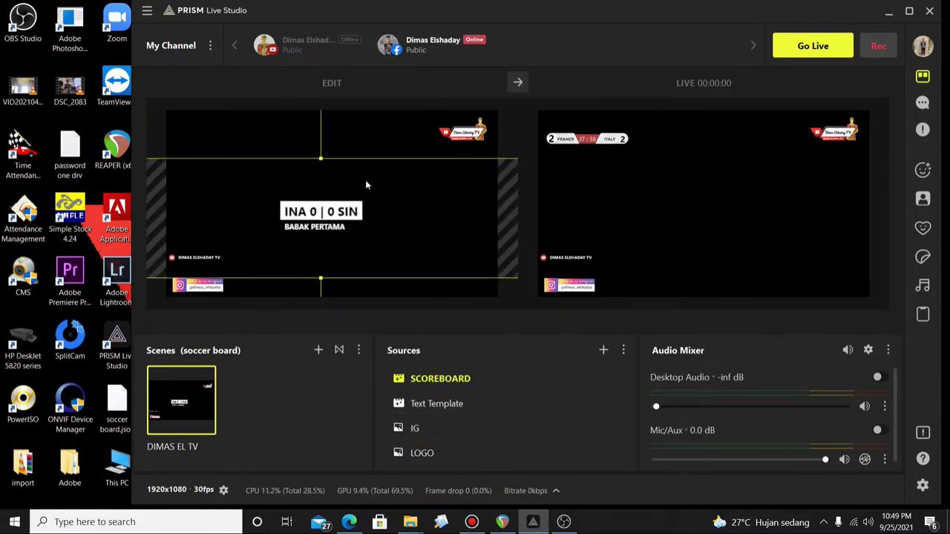
pyautogui.moveTo(365, 185); pyautogui.dragTo(433, 167)
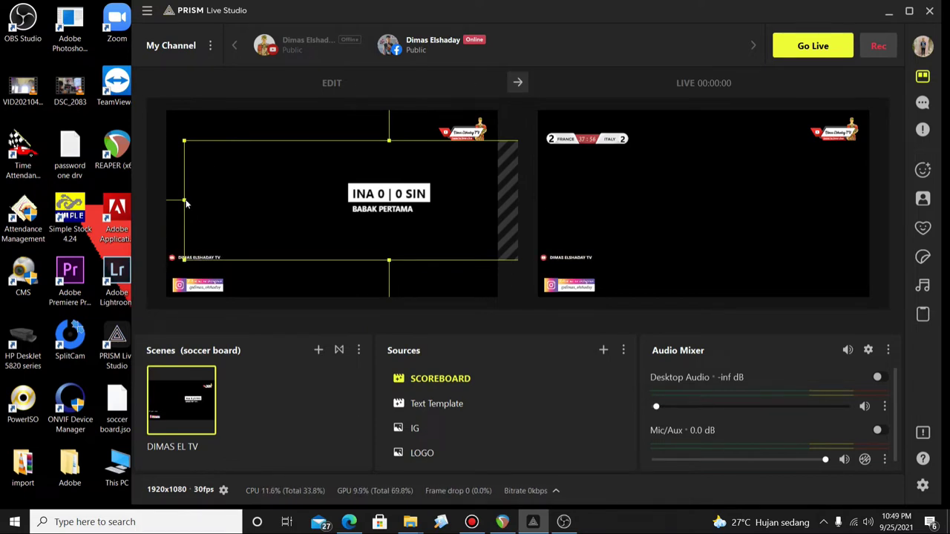
pyautogui.moveTo(186, 204); pyautogui.dragTo(268, 206)
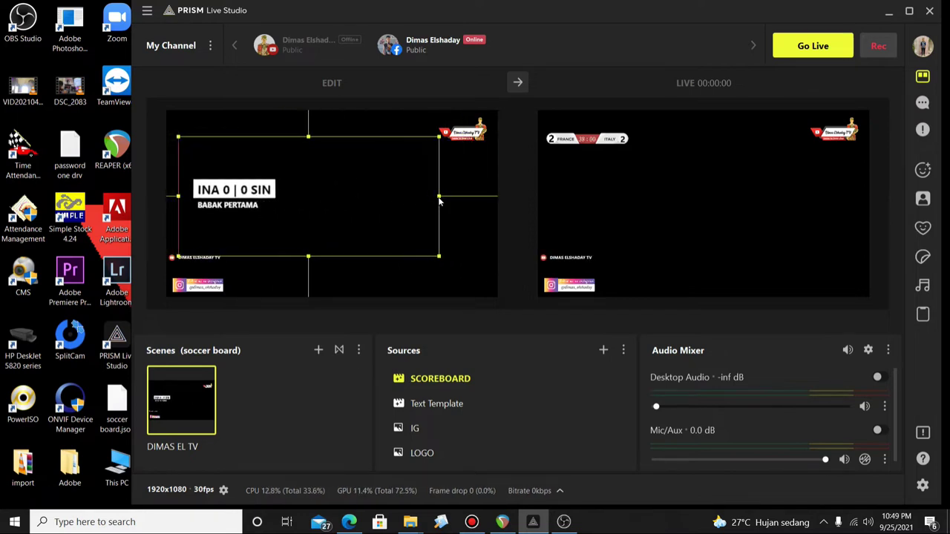
pyautogui.moveTo(439, 199); pyautogui.dragTo(288, 198)
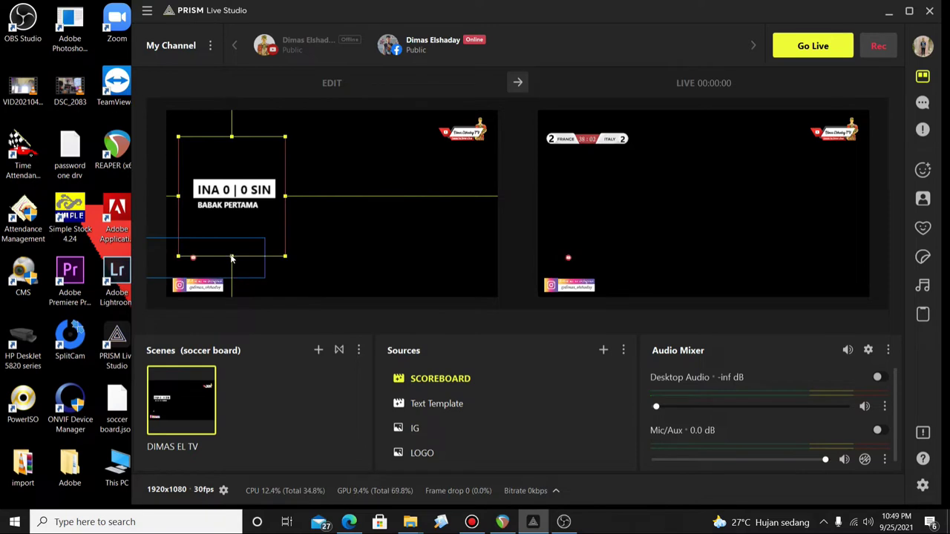
pyautogui.moveTo(231, 258); pyautogui.dragTo(232, 216)
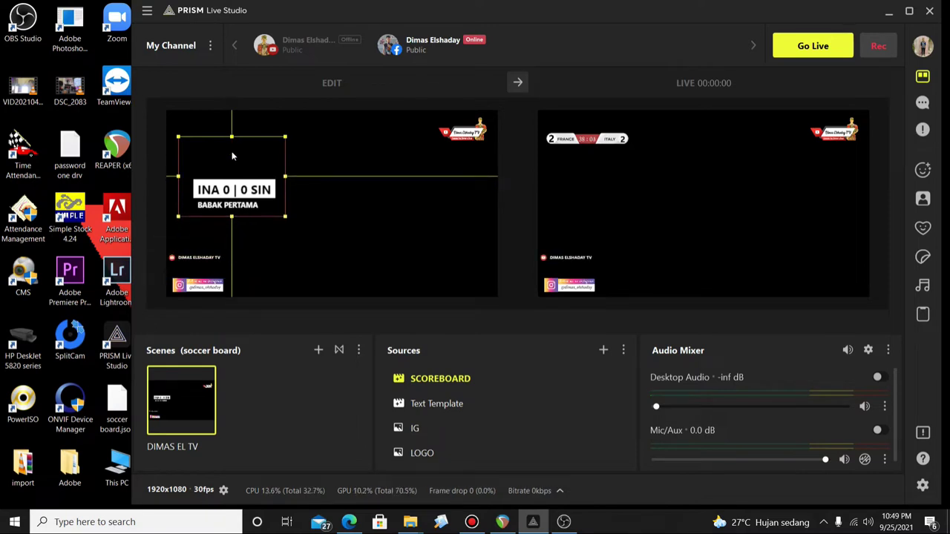
pyautogui.moveTo(232, 155); pyautogui.dragTo(242, 178)
# Scale up the cropped scoreboard and position it in the upper middle part of the edit canvas
pyautogui.moveTo(285, 221); pyautogui.dragTo(372, 254)
pyautogui.moveTo(333, 192); pyautogui.dragTo(344, 168)
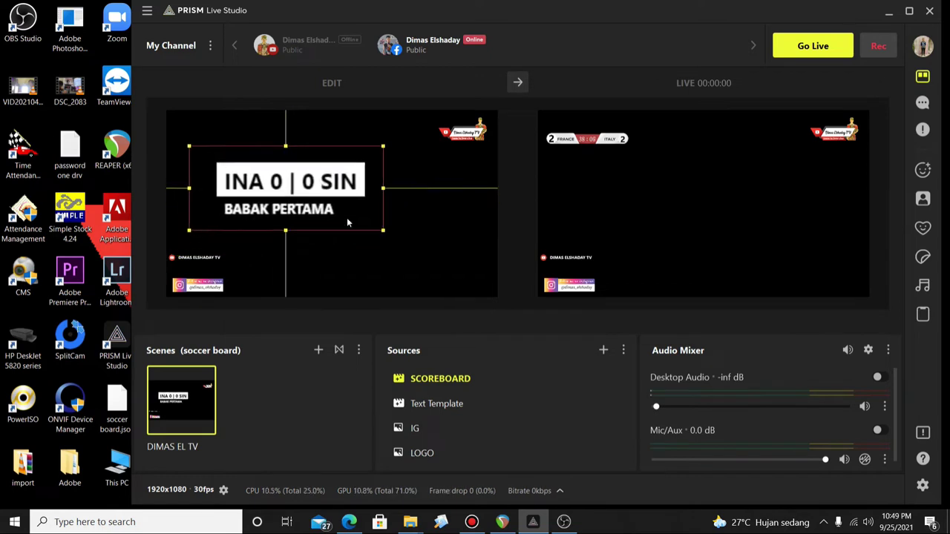
pyautogui.click(506, 203)
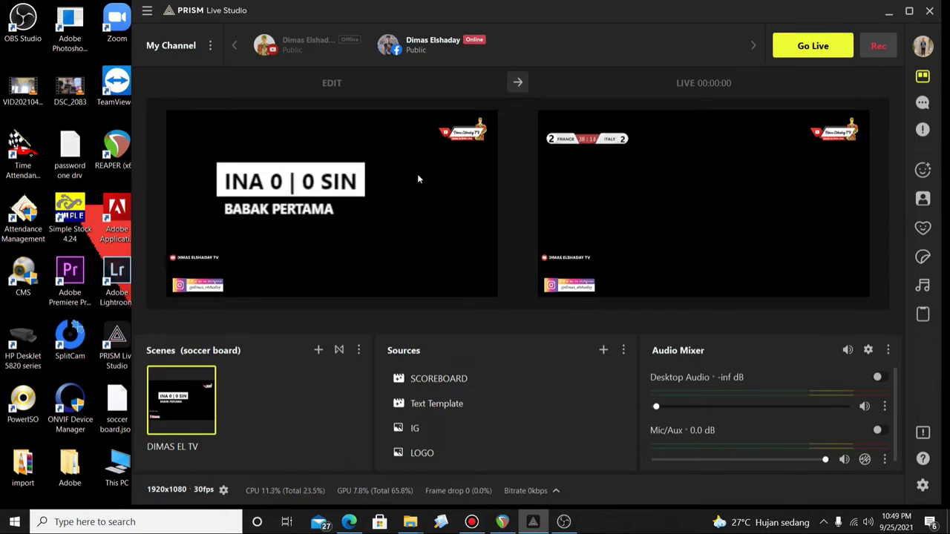
# Add a new, visible Clock Widget source to the scene, keeping the suggested name
pyautogui.click(606, 350)
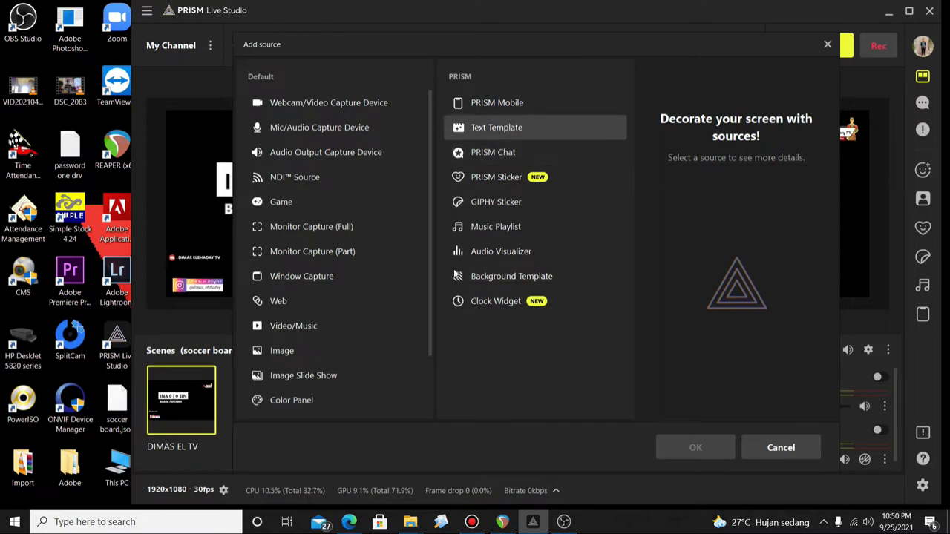
pyautogui.click(511, 304)
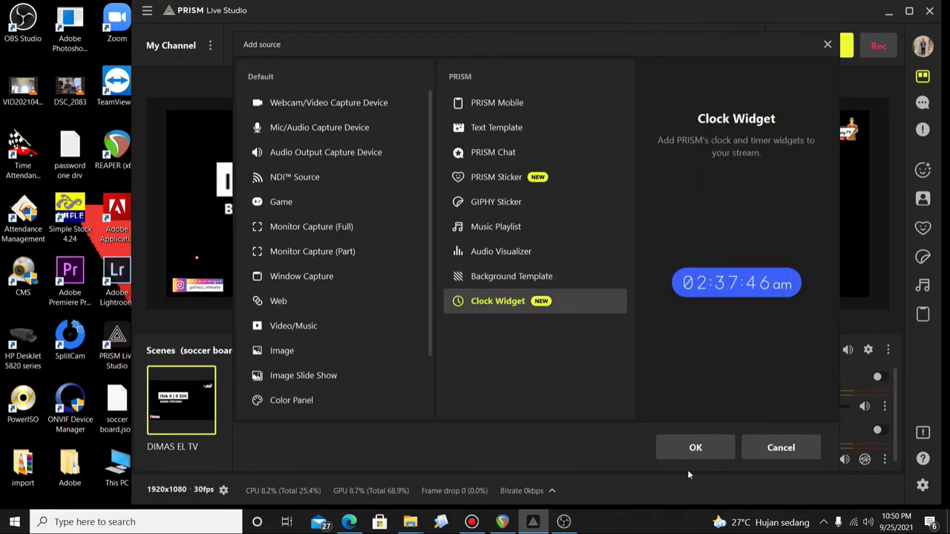
pyautogui.click(690, 448)
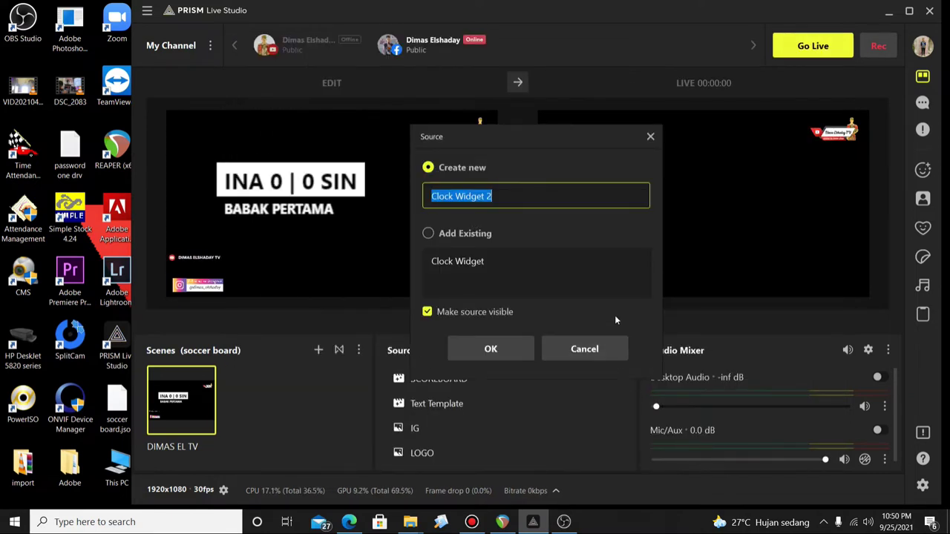
pyautogui.click(495, 349)
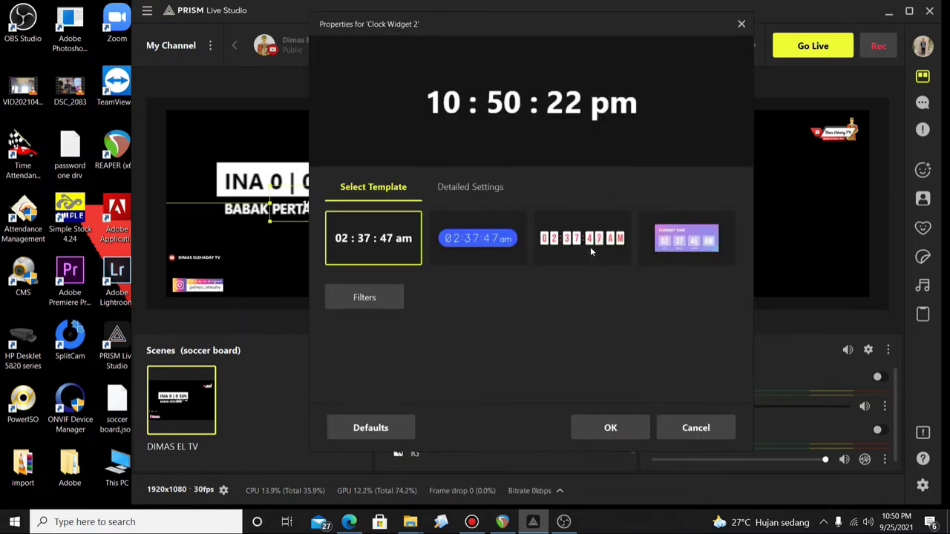
# Try the clock templates, apply the plain white text one, and move the clock widget below the scoreboard text
pyautogui.click(590, 247)
pyautogui.click(443, 242)
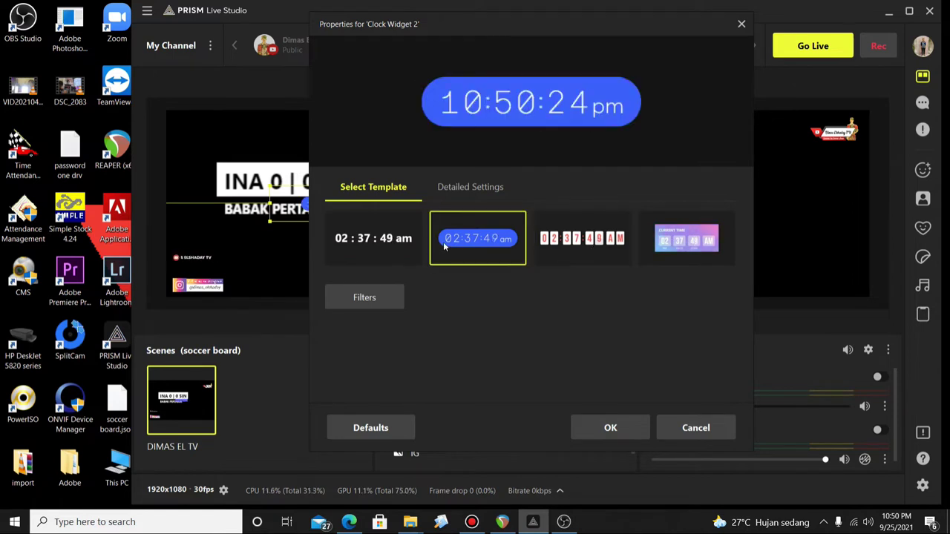
pyautogui.click(338, 236)
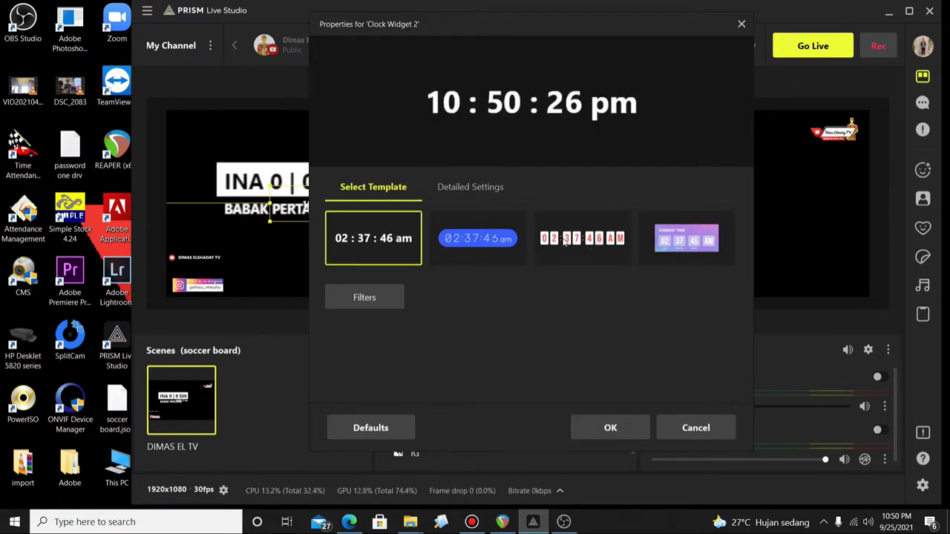
pyautogui.click(611, 236)
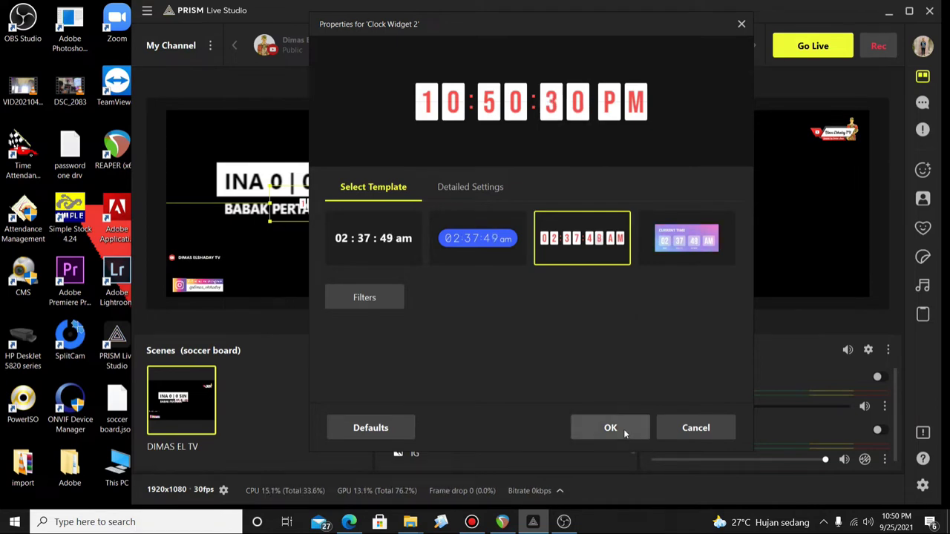
pyautogui.click(464, 246)
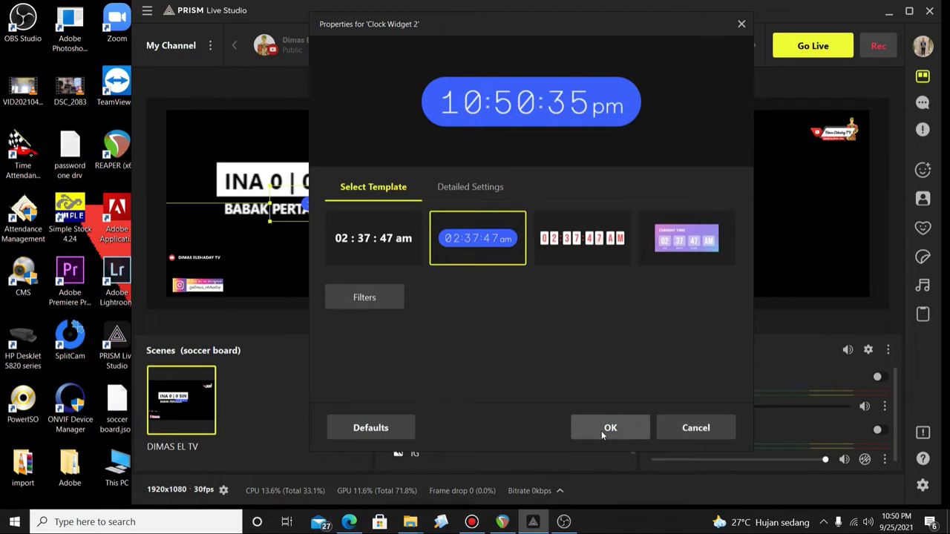
pyautogui.click(395, 250)
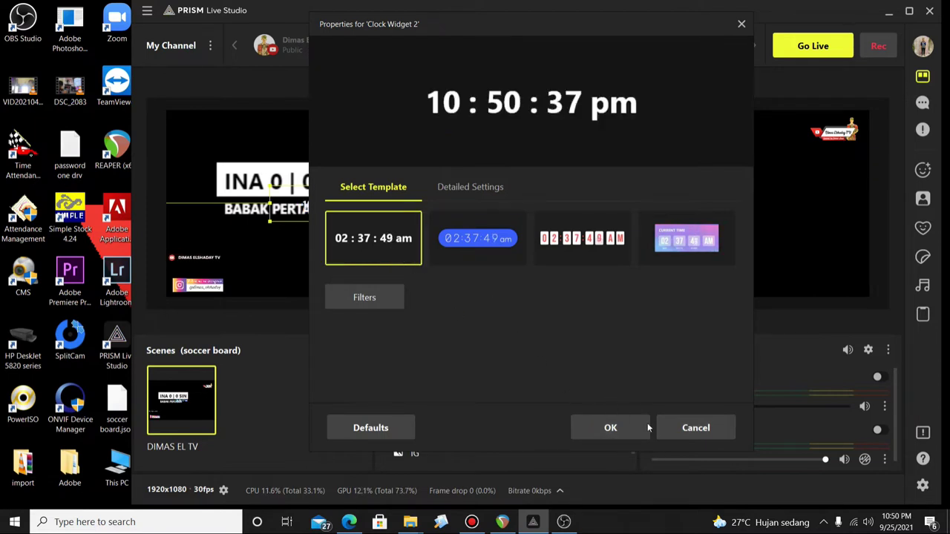
pyautogui.click(610, 428)
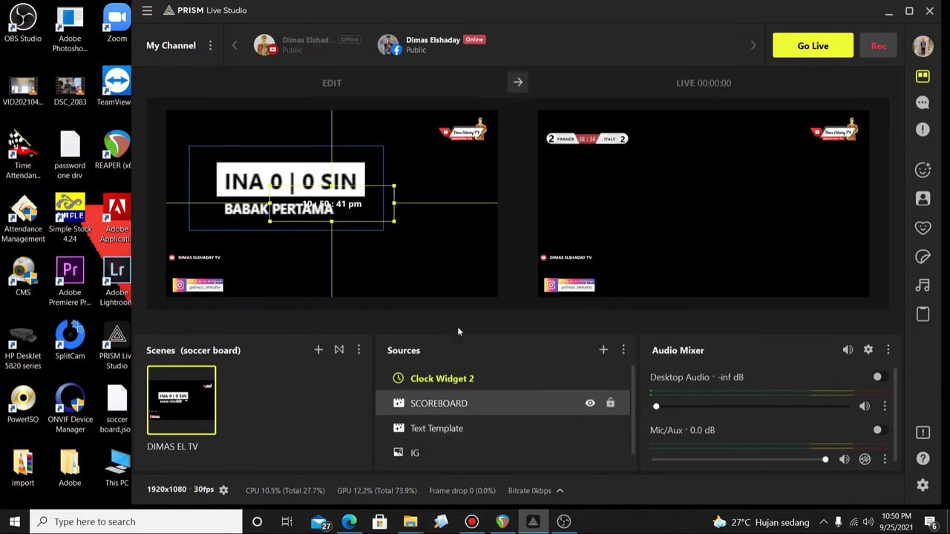
pyautogui.moveTo(357, 216); pyautogui.dragTo(384, 255)
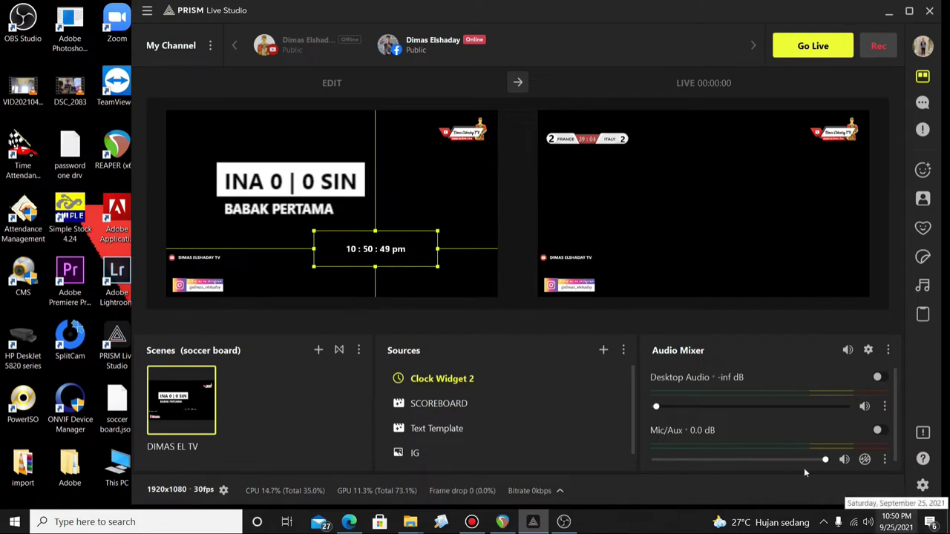
pyautogui.moveTo(384, 252); pyautogui.dragTo(384, 244)
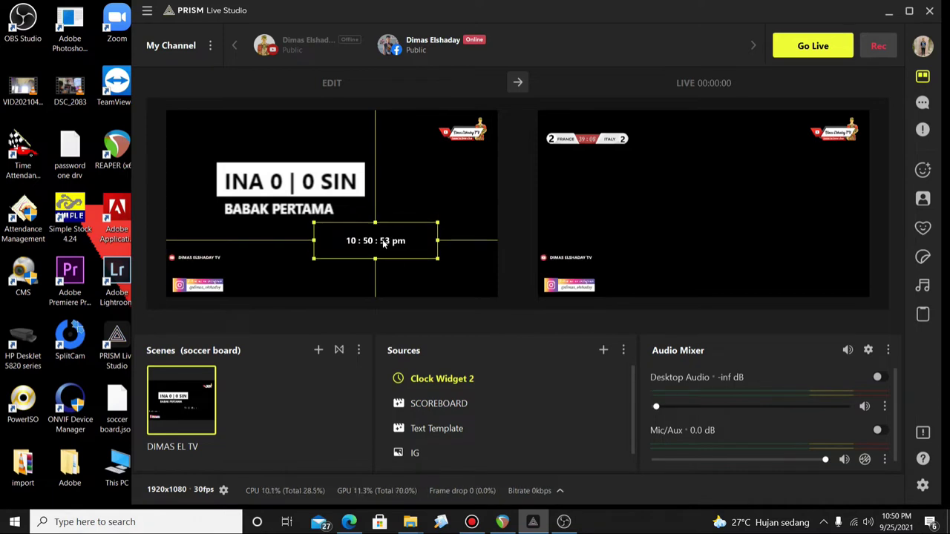
# Set the clock type of Clock Widget 2 to Stopwatch in its detailed settings and accept the properties
pyautogui.doubleClick(468, 379)
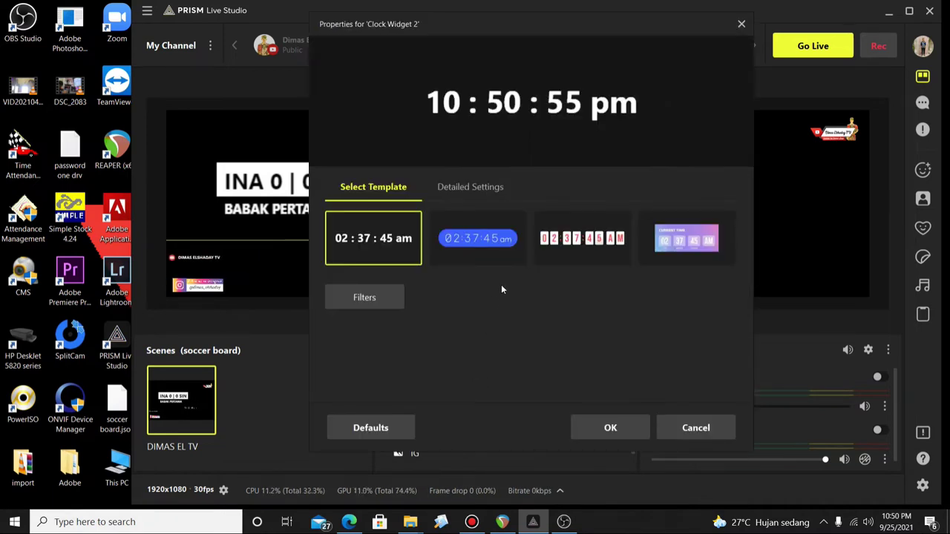
pyautogui.click(470, 191)
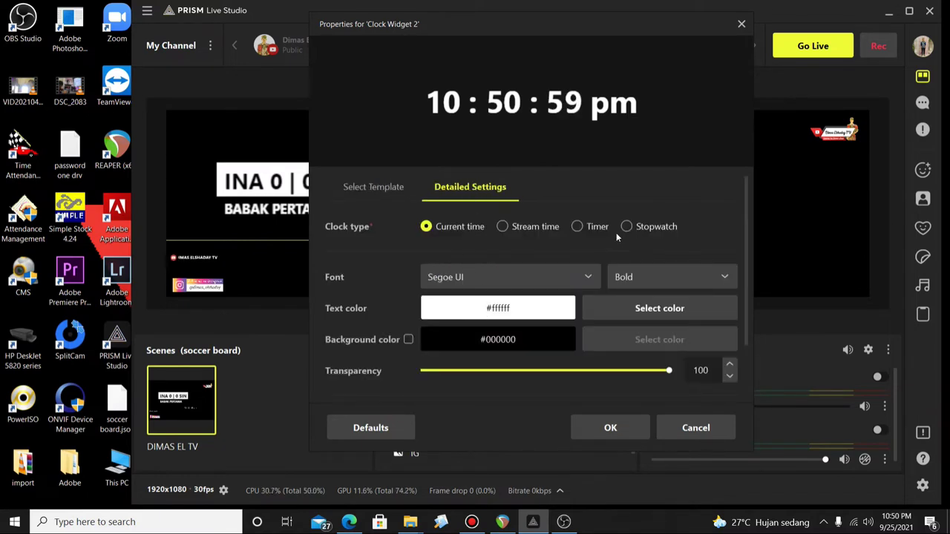
pyautogui.click(628, 228)
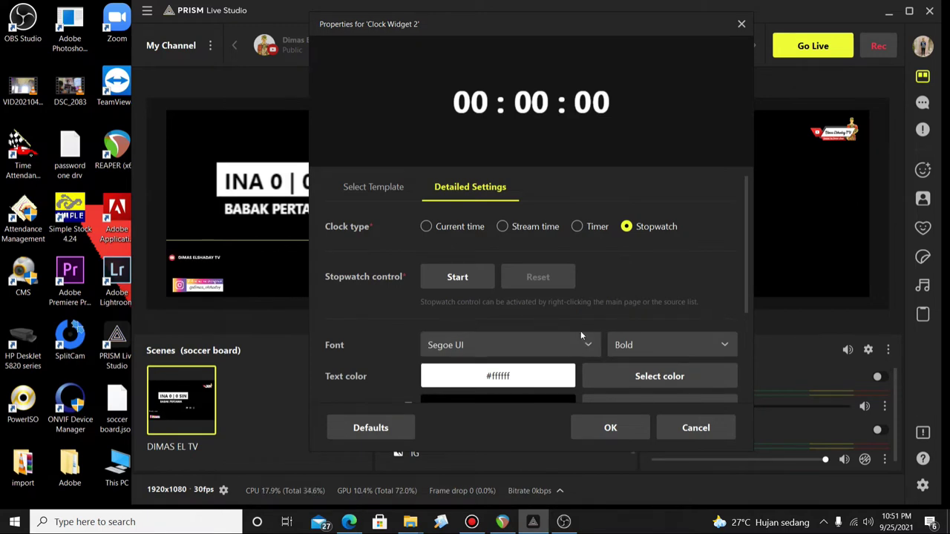
pyautogui.scroll(-2, 612, 330)
pyautogui.scroll(-1, 605, 328)
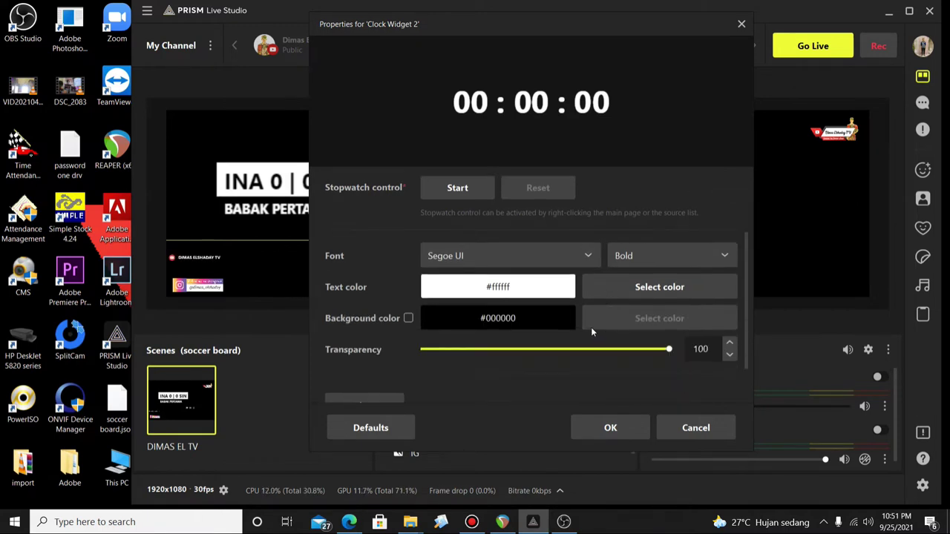
pyautogui.scroll(-1, 592, 326)
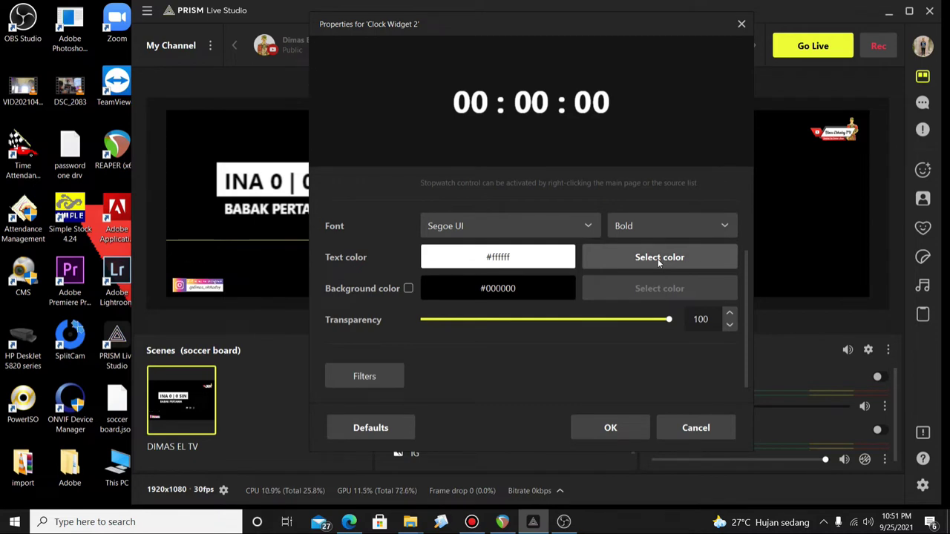
pyautogui.scroll(-1, 579, 347)
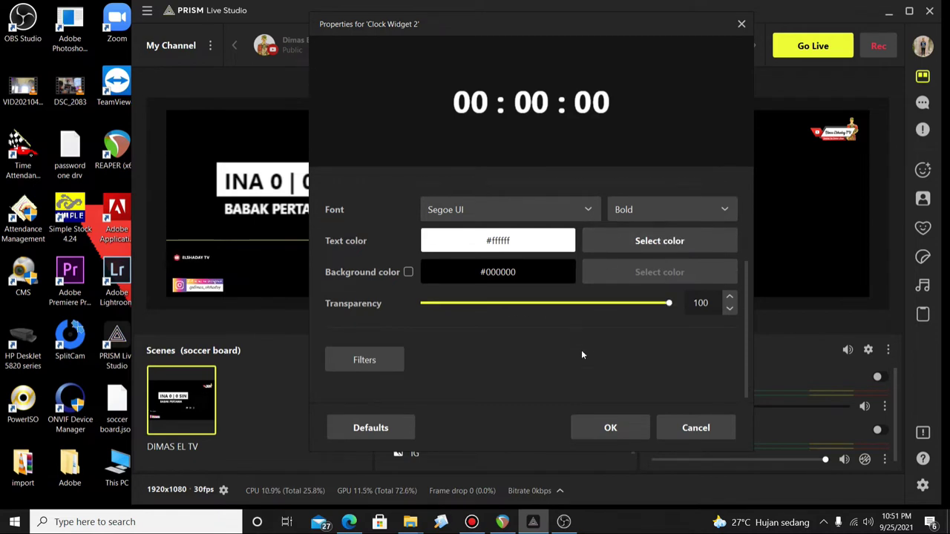
pyautogui.click(600, 426)
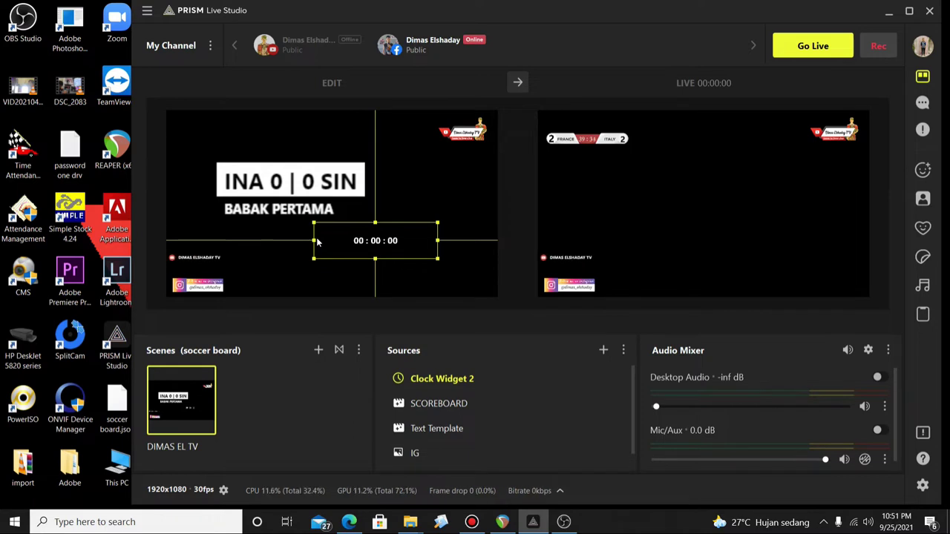
# Crop the stopwatch to show only minutes and seconds, and place it enlarged just right of the INA 0 | 0 SIN box
pyautogui.moveTo(314, 245); pyautogui.dragTo(341, 245)
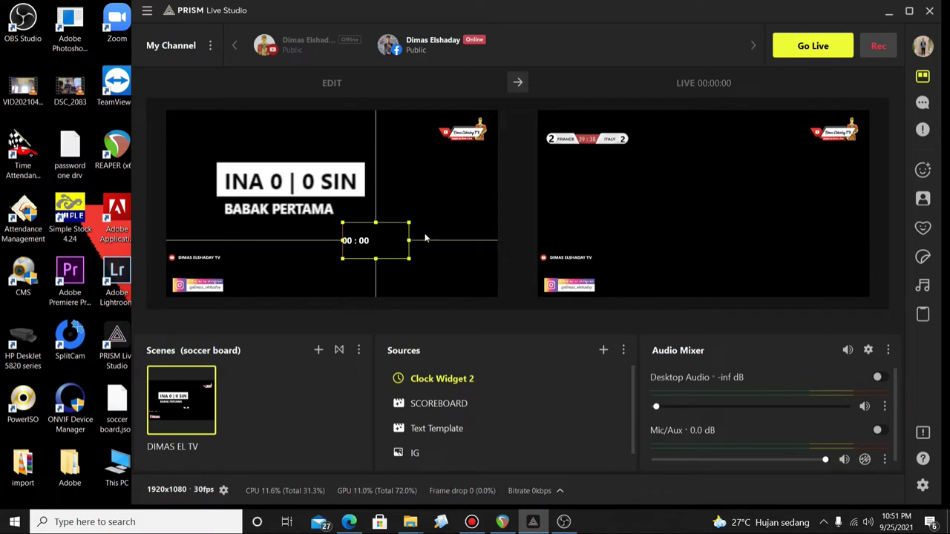
pyautogui.moveTo(409, 240); pyautogui.dragTo(449, 204)
pyautogui.click(415, 256)
pyautogui.moveTo(402, 186); pyautogui.dragTo(422, 181)
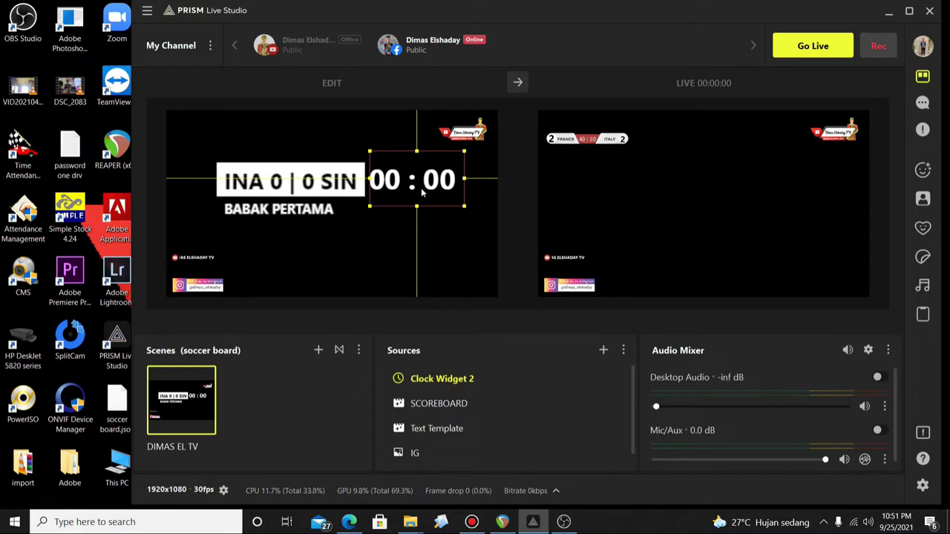
pyautogui.click(468, 232)
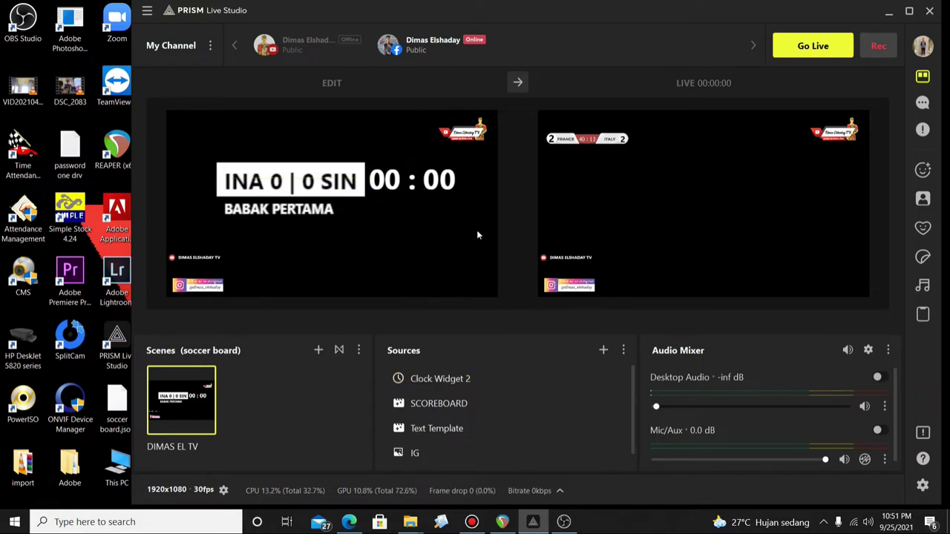
# Start the stopwatch of Clock Widget 2 and send the edited scene to the live output
pyautogui.rightClick(425, 184)
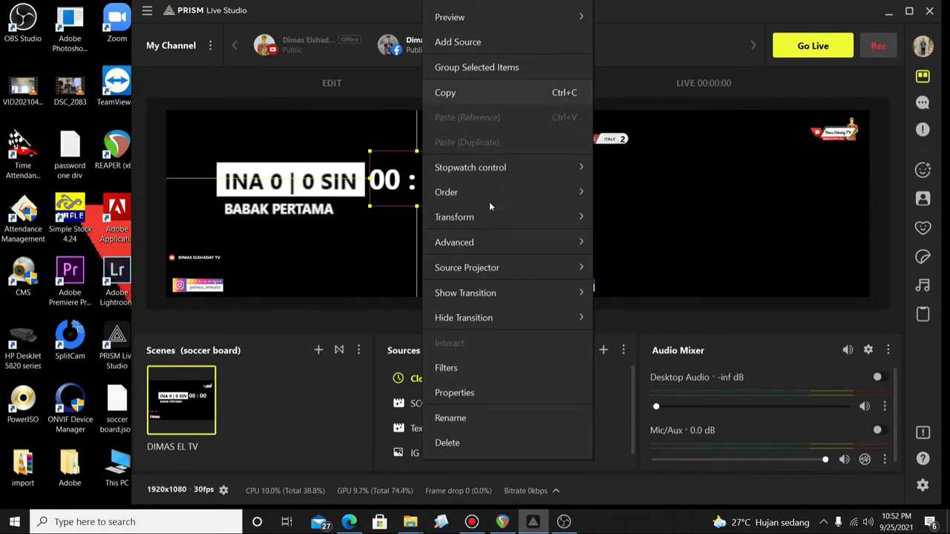
pyautogui.moveTo(502, 170)
pyautogui.click(678, 168)
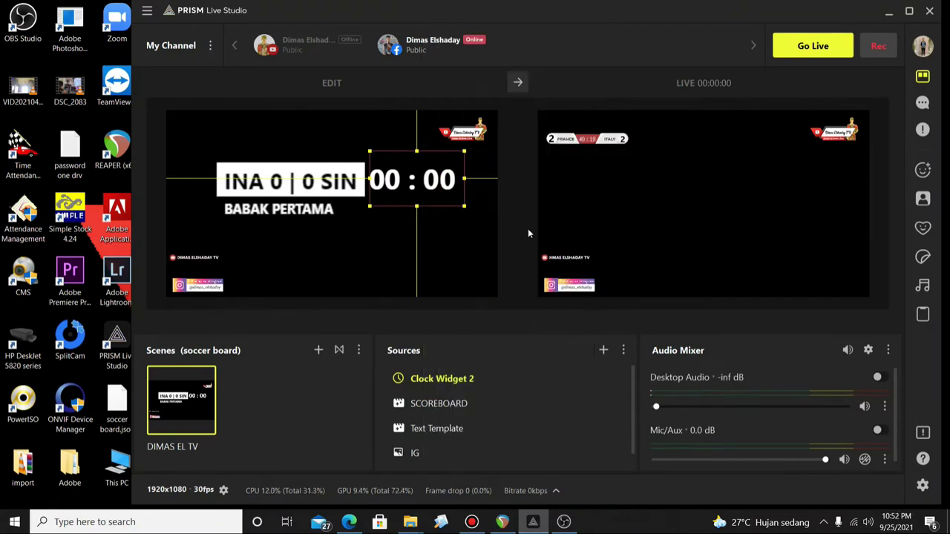
pyautogui.click(515, 83)
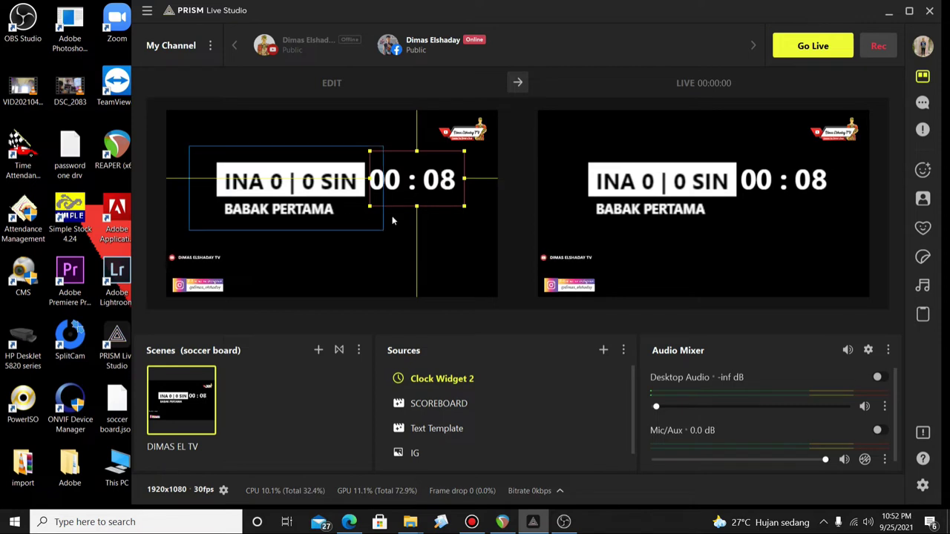
# Group the Clock Widget 2 and SCOREBOARD sources together
pyautogui.moveTo(461, 257); pyautogui.dragTo(247, 159)
pyautogui.click(423, 270)
pyautogui.moveTo(484, 239); pyautogui.dragTo(308, 183)
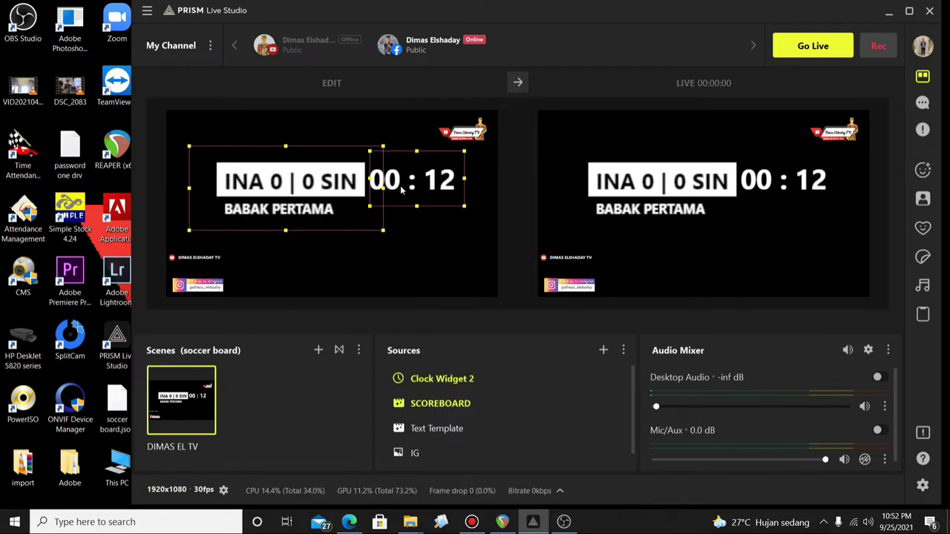
pyautogui.rightClick(339, 205)
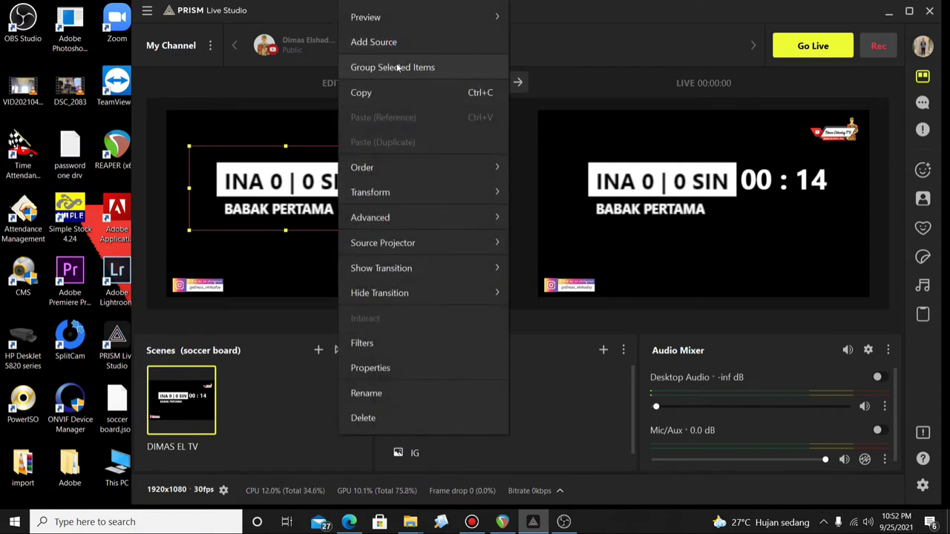
pyautogui.click(396, 71)
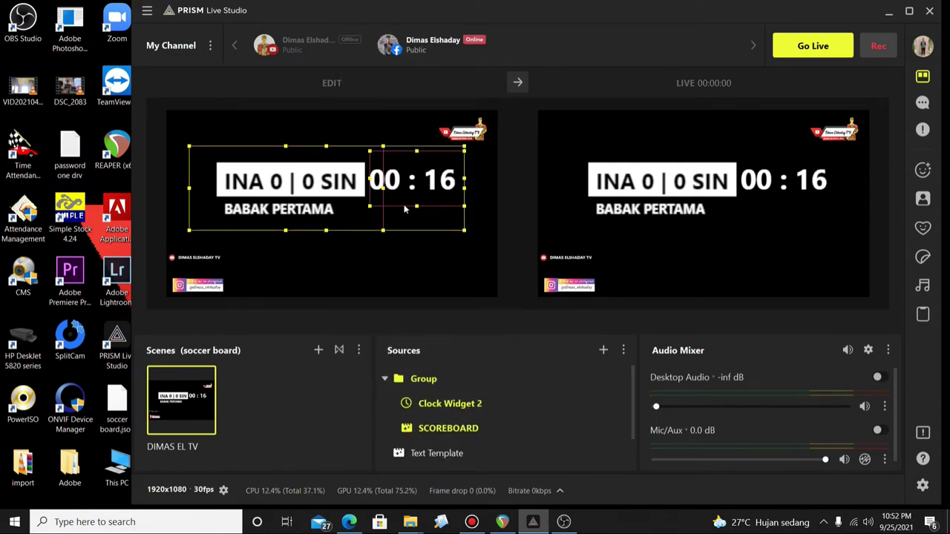
# Shrink the scoreboard and stopwatch group into the upper-left corner of the canvas and send the scene to the live output
pyautogui.moveTo(466, 227); pyautogui.dragTo(200, 133)
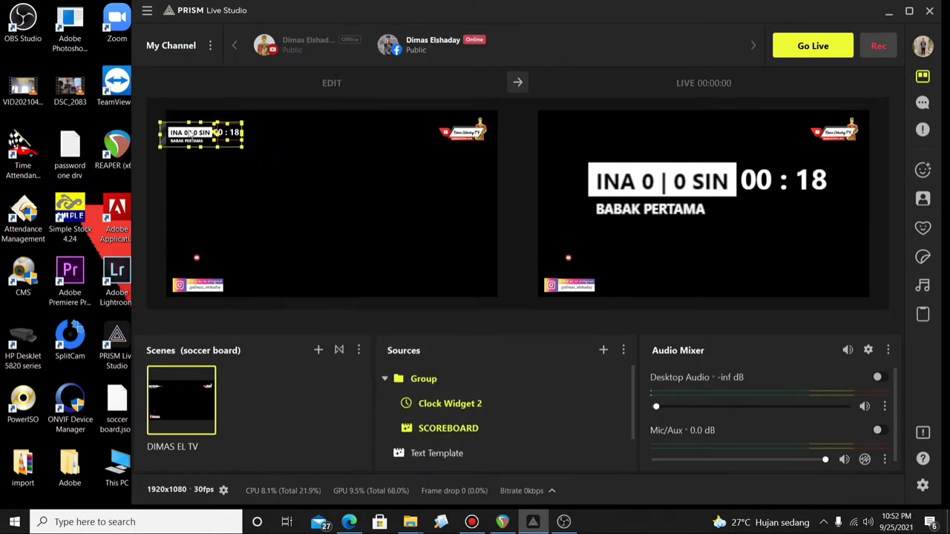
pyautogui.moveTo(451, 30)
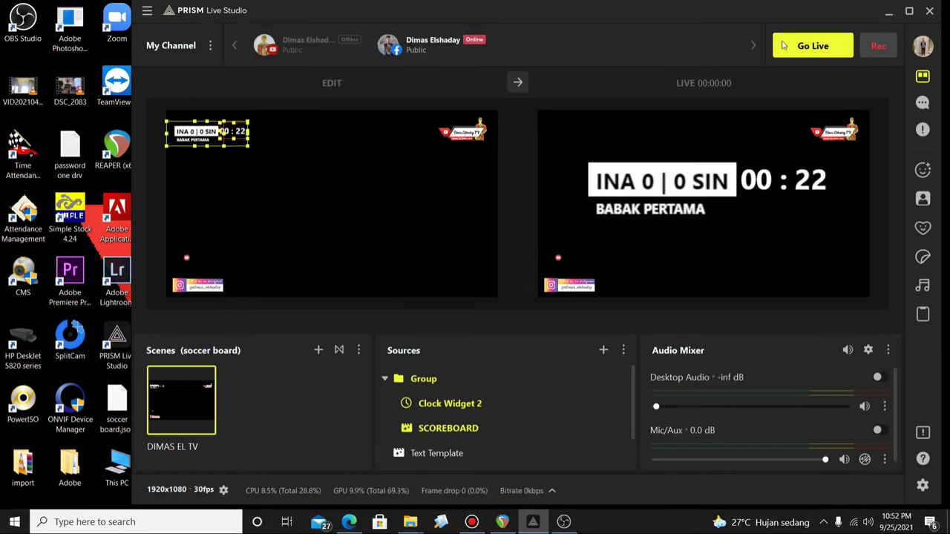
pyautogui.click(517, 82)
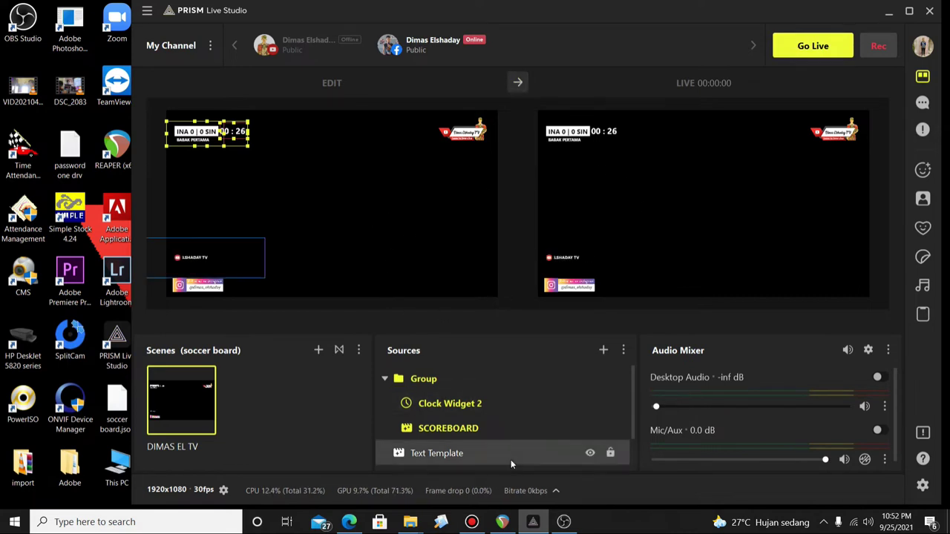
# Add a new Video/Music source with its default name to the DIMAS EL TV scene
pyautogui.scroll(-2, 510, 459)
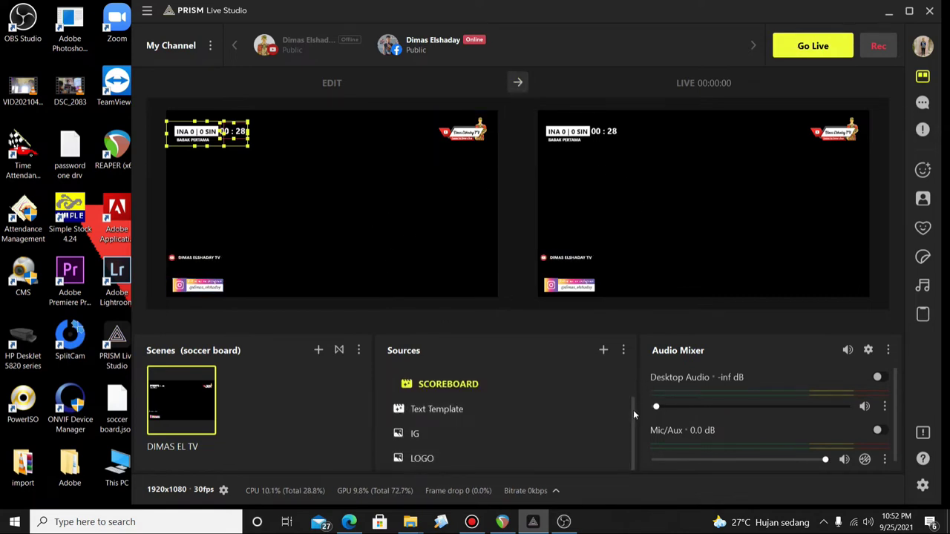
pyautogui.moveTo(633, 409); pyautogui.dragTo(613, 487)
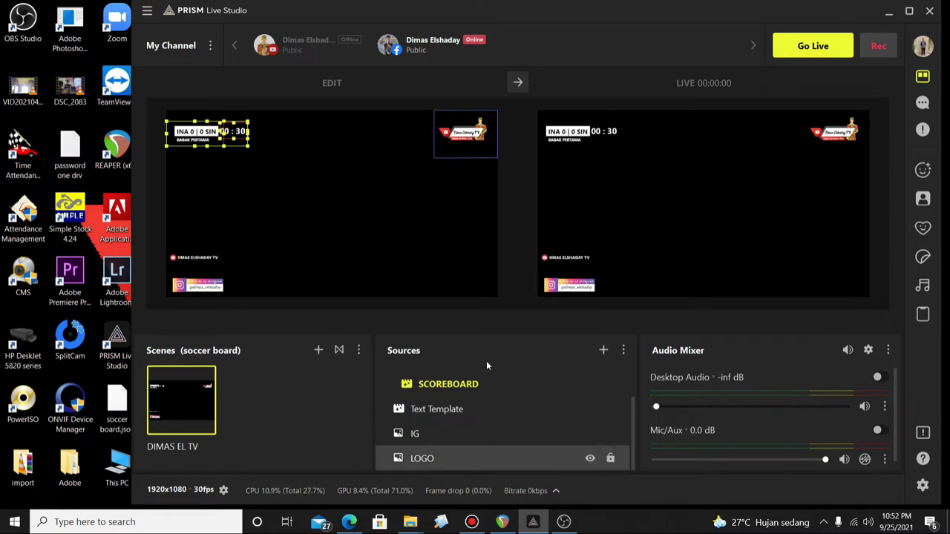
pyautogui.click(603, 350)
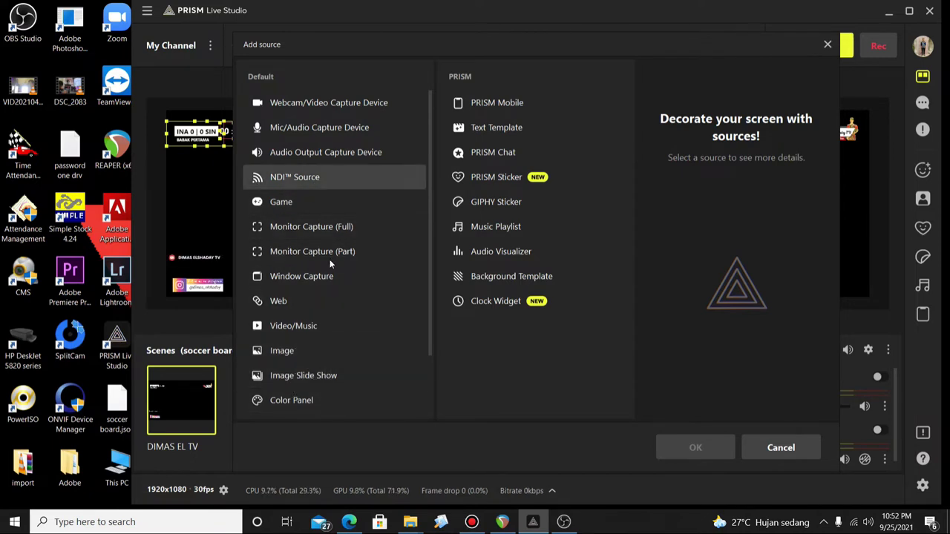
pyautogui.scroll(-2, 329, 297)
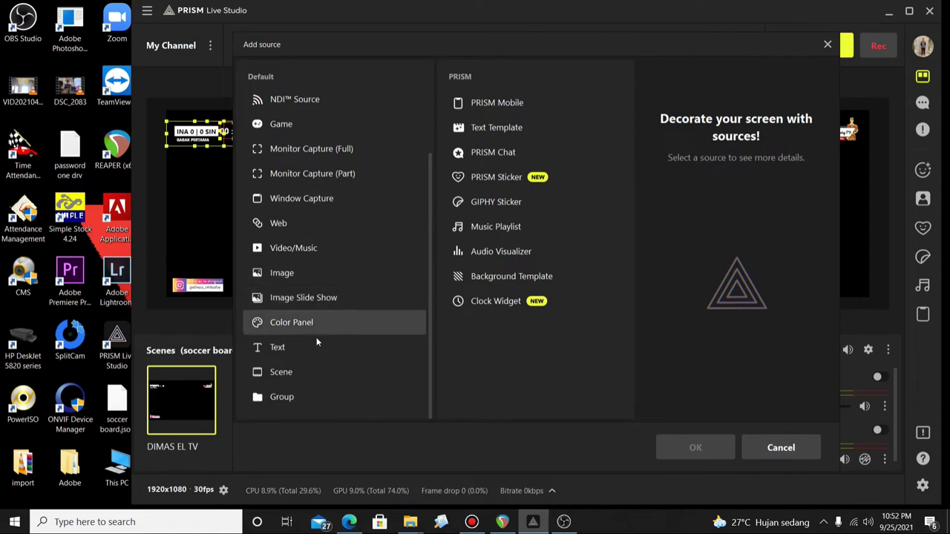
pyautogui.scroll(2, 383, 308)
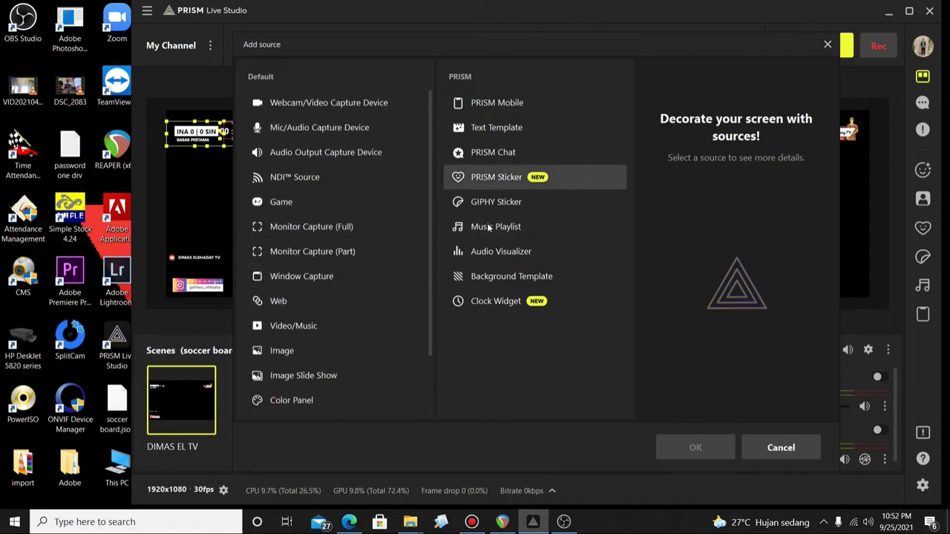
pyautogui.click(304, 326)
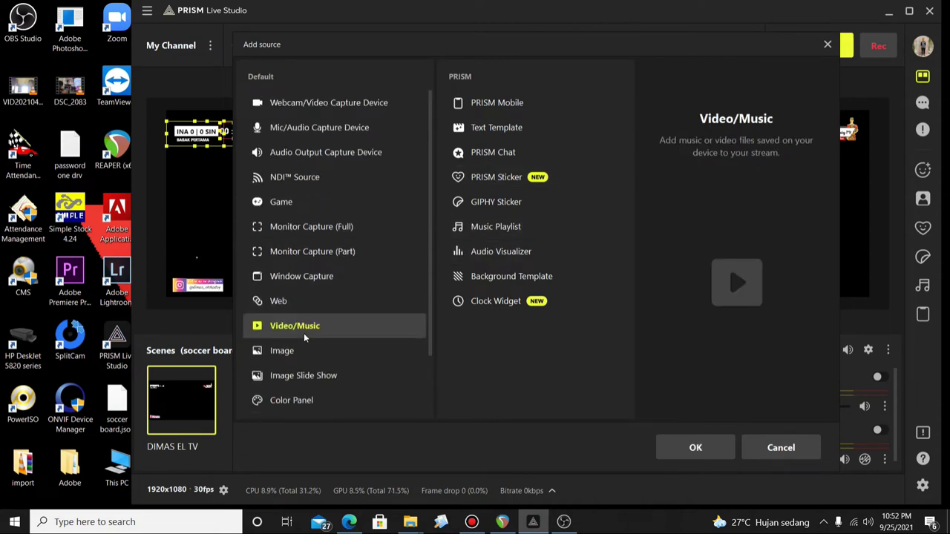
pyautogui.click(692, 452)
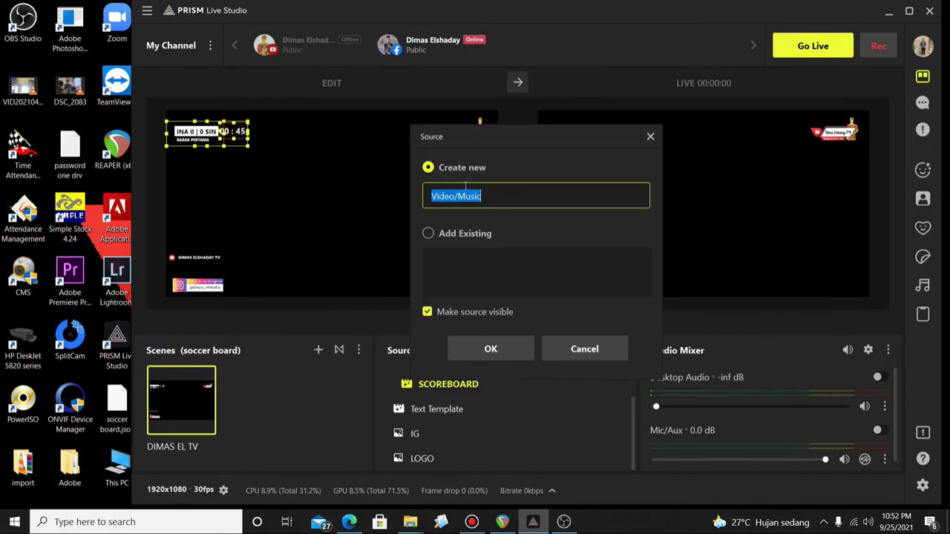
pyautogui.click(488, 346)
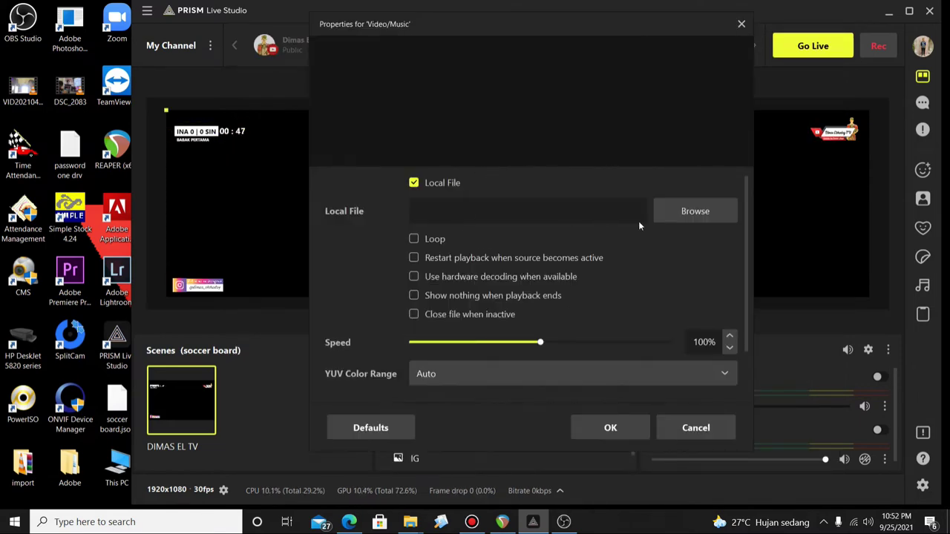
# Load the local file URUGUAY VS KLUMBIA.mp4 from D:/x into the Video/Music source and accept the properties
pyautogui.click(678, 213)
pyautogui.click(383, 222)
pyautogui.scroll(-5, 517, 182)
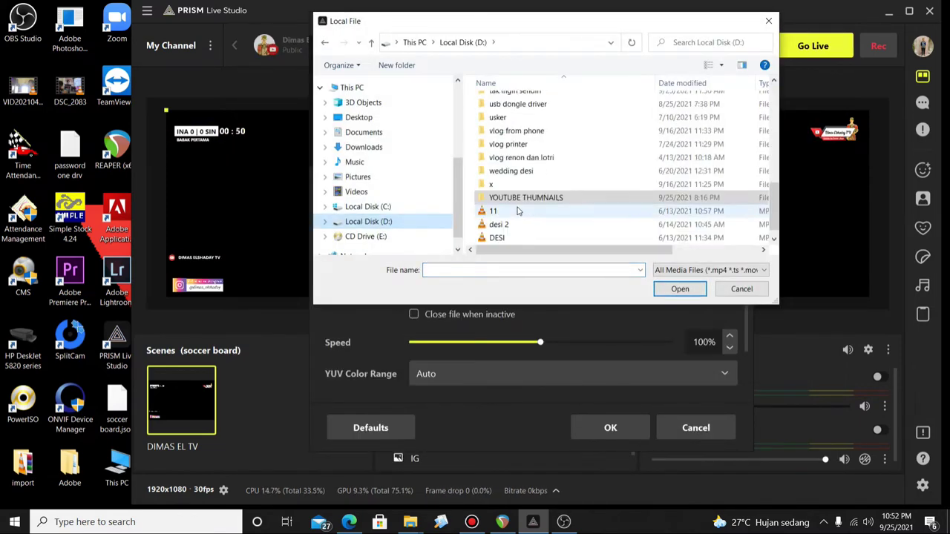
pyautogui.doubleClick(515, 173)
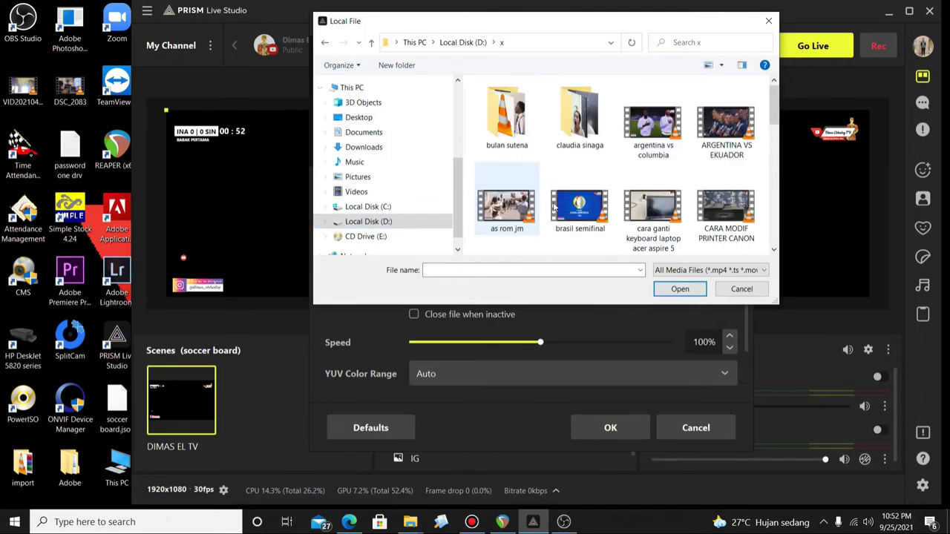
pyautogui.scroll(-10, 580, 210)
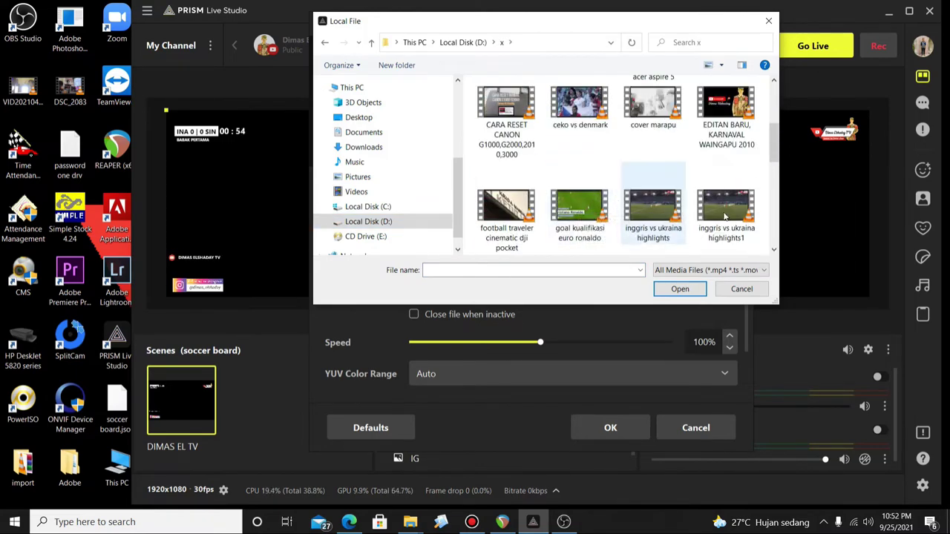
pyautogui.scroll(3, 709, 214)
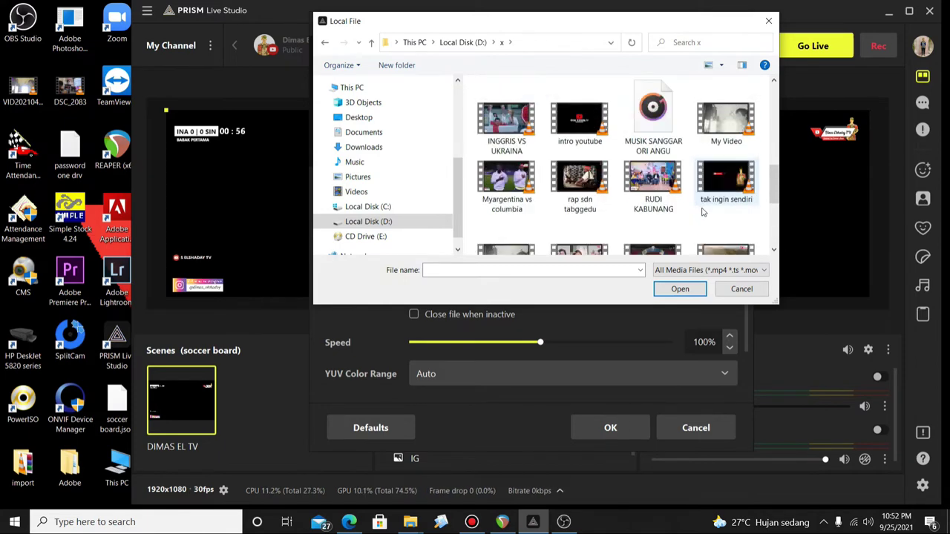
pyautogui.scroll(-2, 709, 214)
pyautogui.scroll(1, 705, 213)
pyautogui.scroll(-1, 706, 213)
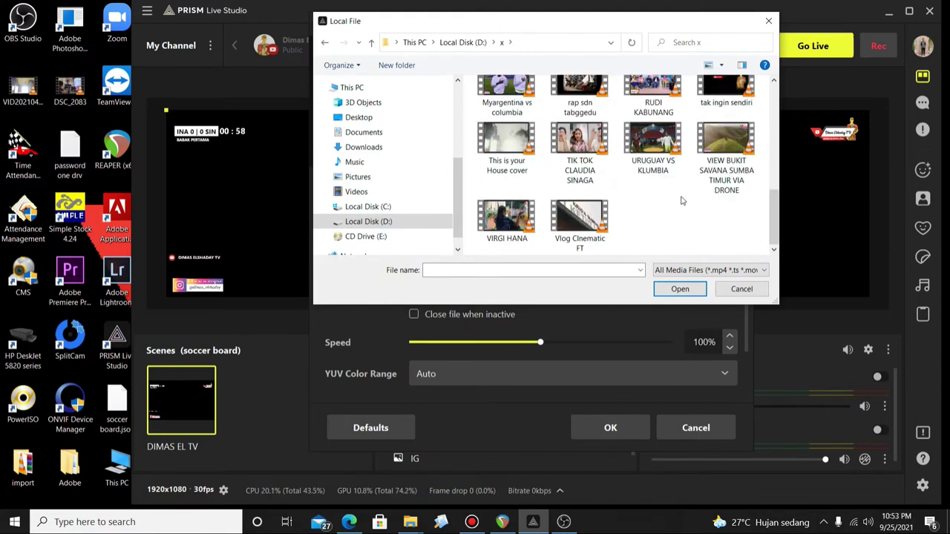
pyautogui.scroll(1, 682, 200)
pyautogui.scroll(-1, 681, 200)
pyautogui.doubleClick(653, 143)
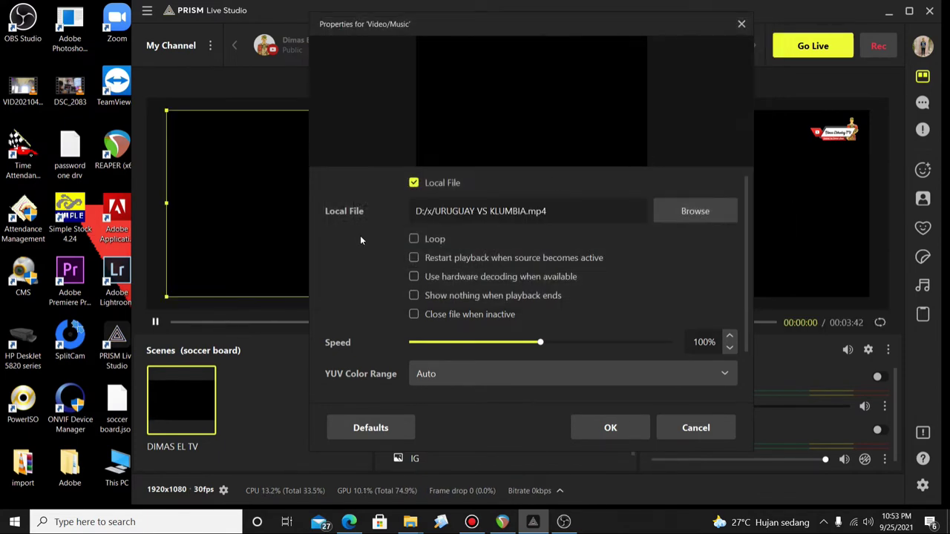
pyautogui.click(610, 428)
# Skip the match video ahead to the gameplay and pause it at about 00:01:04
pyautogui.click(448, 384)
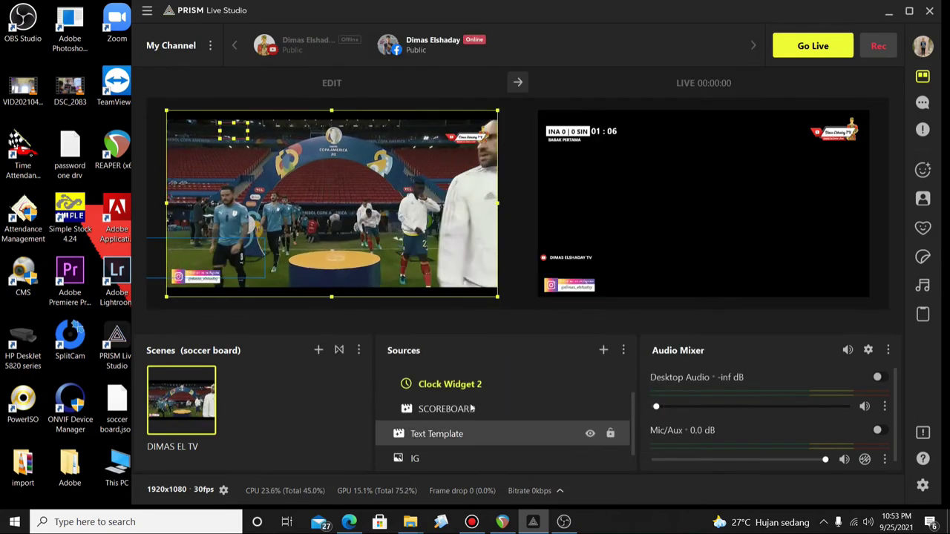
pyautogui.click(247, 294)
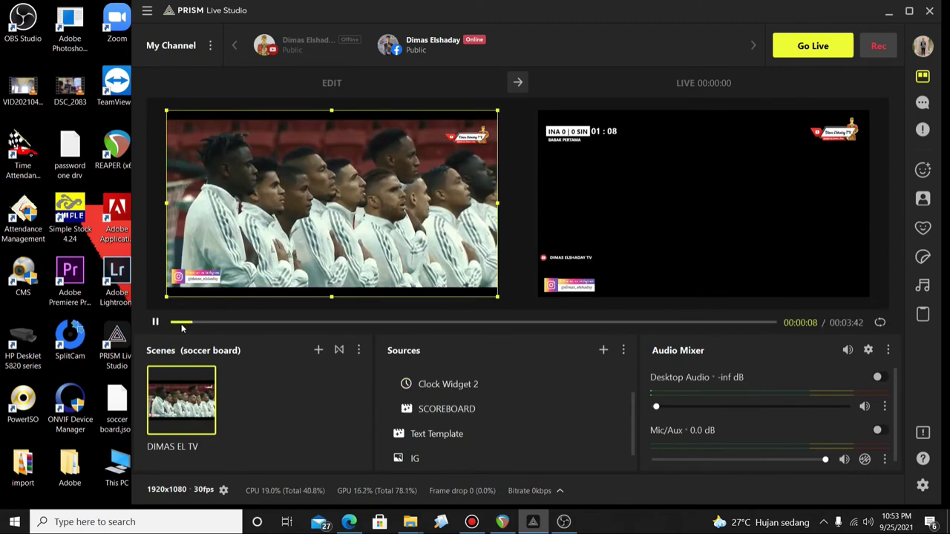
pyautogui.click(301, 323)
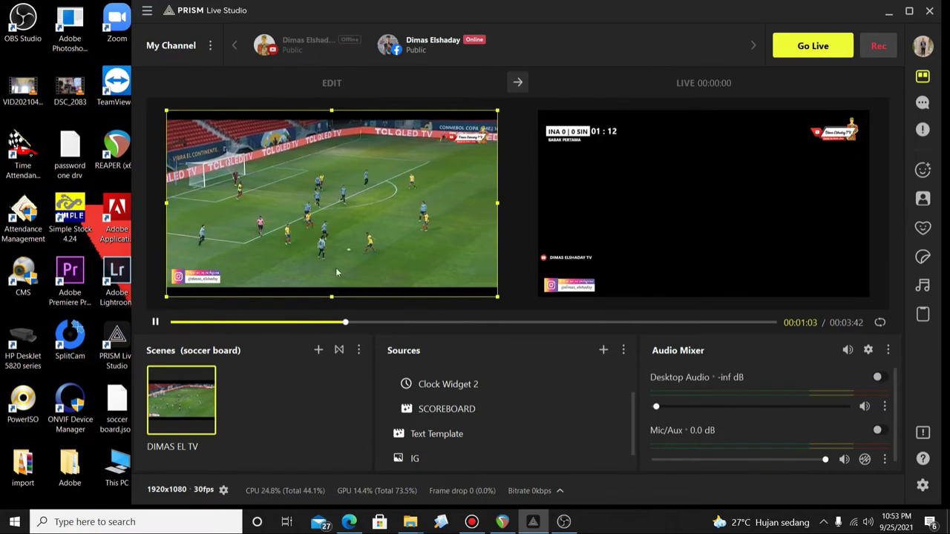
pyautogui.click(156, 322)
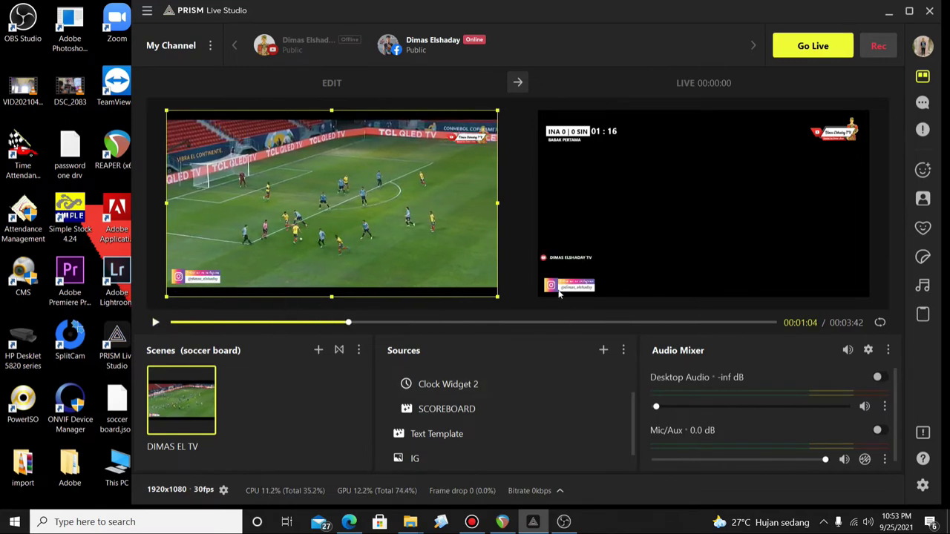
# Move the Video/Music source directly below Text Template in the source order and send the scene to the live output
pyautogui.scroll(-1, 453, 415)
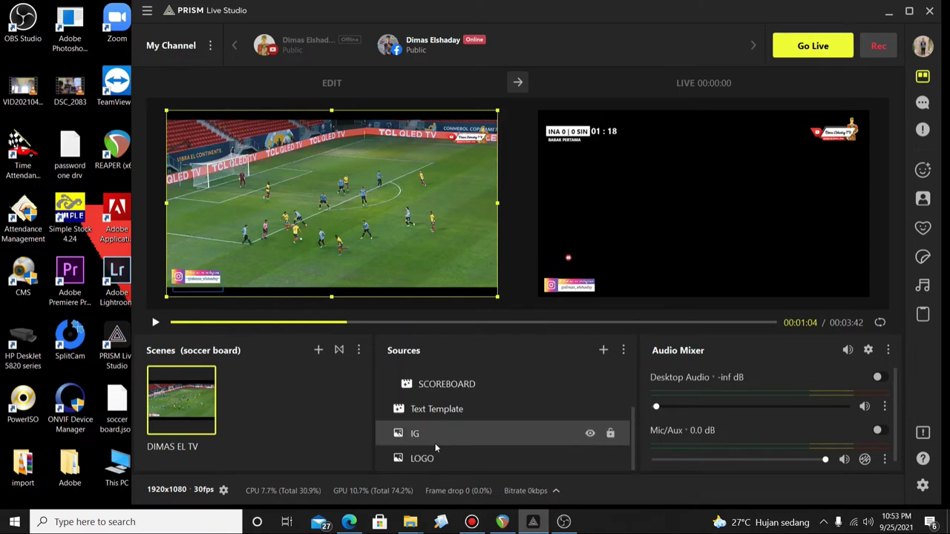
pyautogui.scroll(3, 461, 406)
pyautogui.scroll(-3, 462, 415)
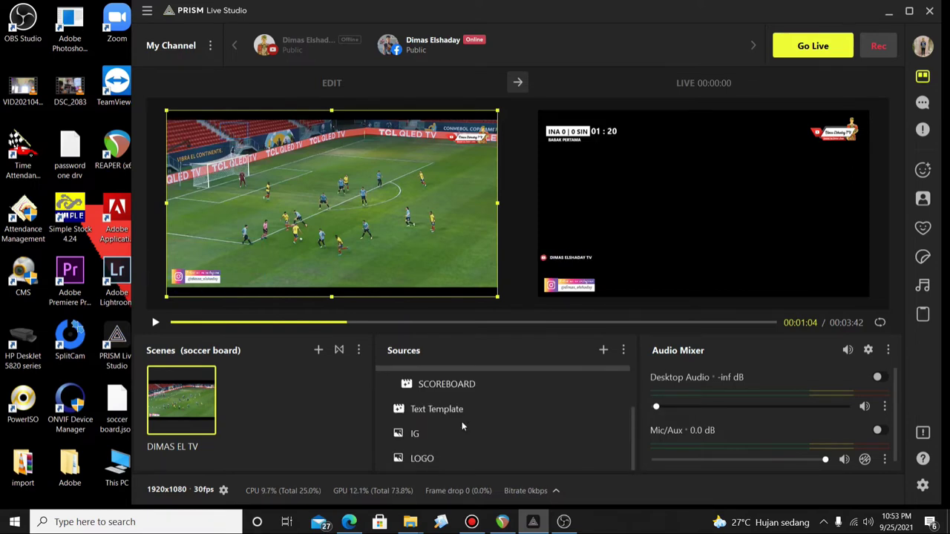
pyautogui.scroll(3, 467, 401)
pyautogui.moveTo(438, 378); pyautogui.dragTo(462, 402)
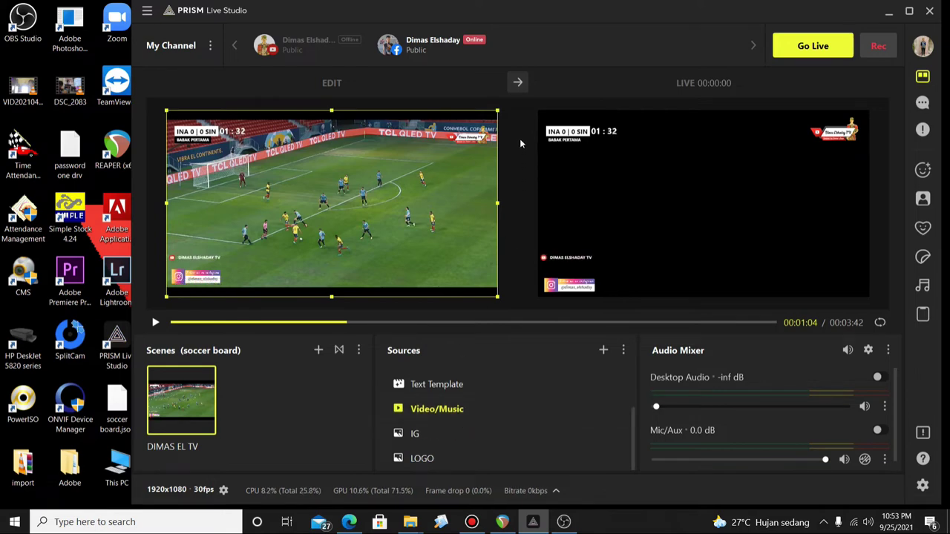
pyautogui.click(518, 82)
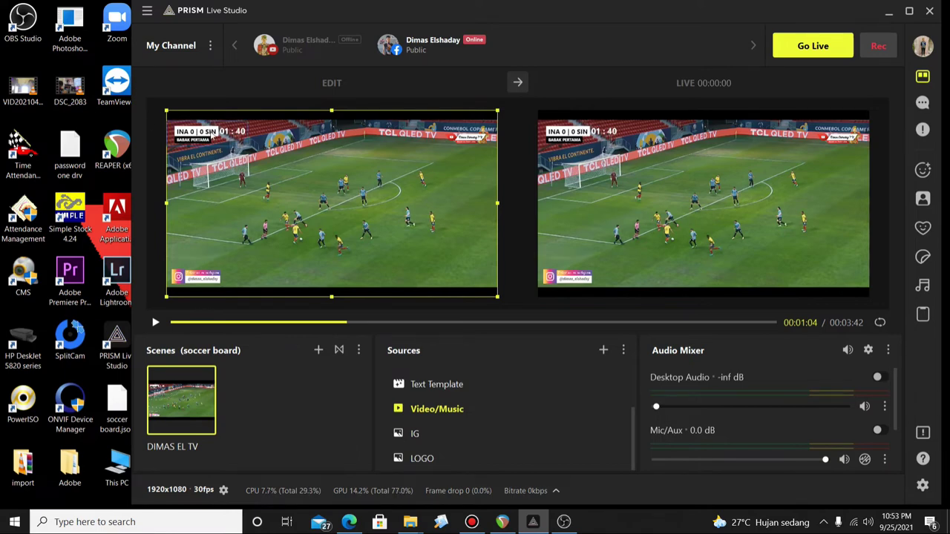
# Move the scoreboard group slightly down and right inside the video picture, and update the live output
pyautogui.moveTo(222, 139); pyautogui.dragTo(217, 145)
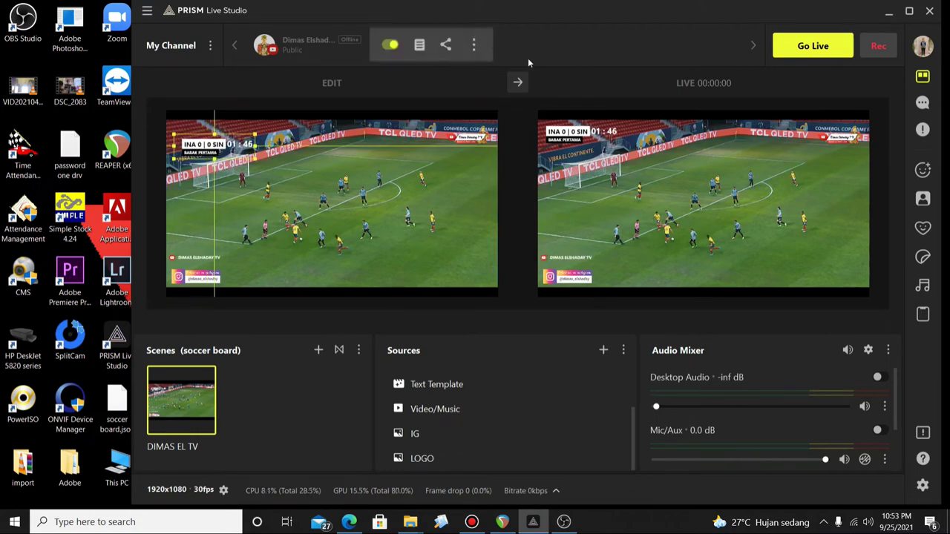
pyautogui.click(518, 82)
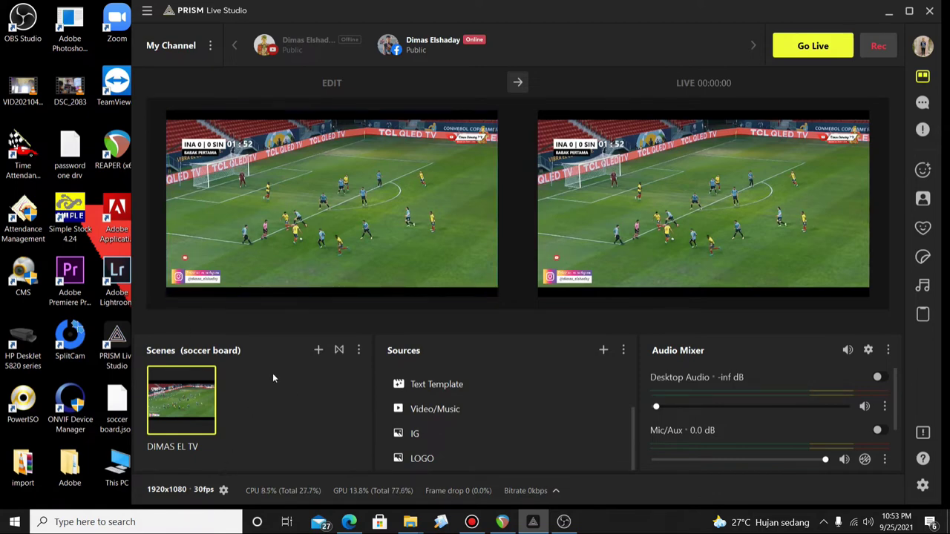
# Play the match video briefly with the scoreboard over it, and leave it paused at 00:01:15
pyautogui.click(378, 202)
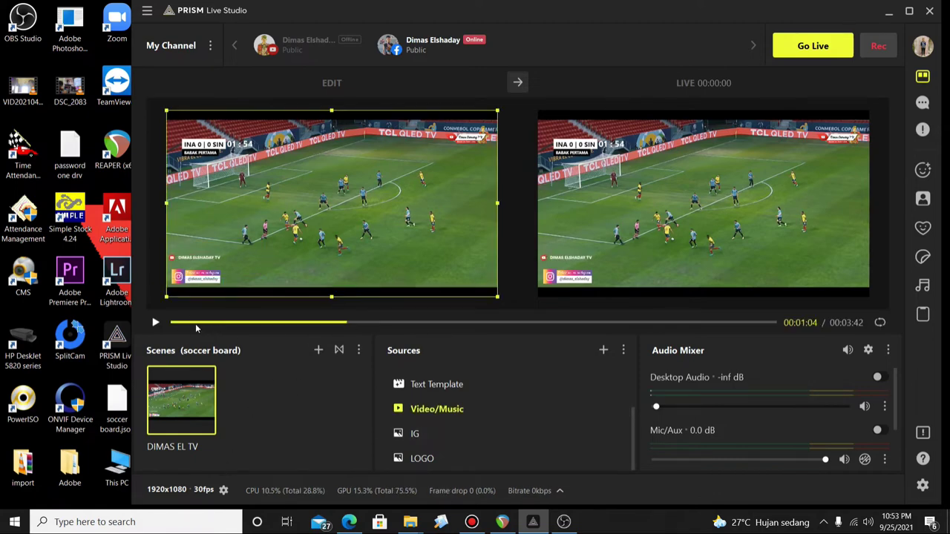
pyautogui.click(154, 324)
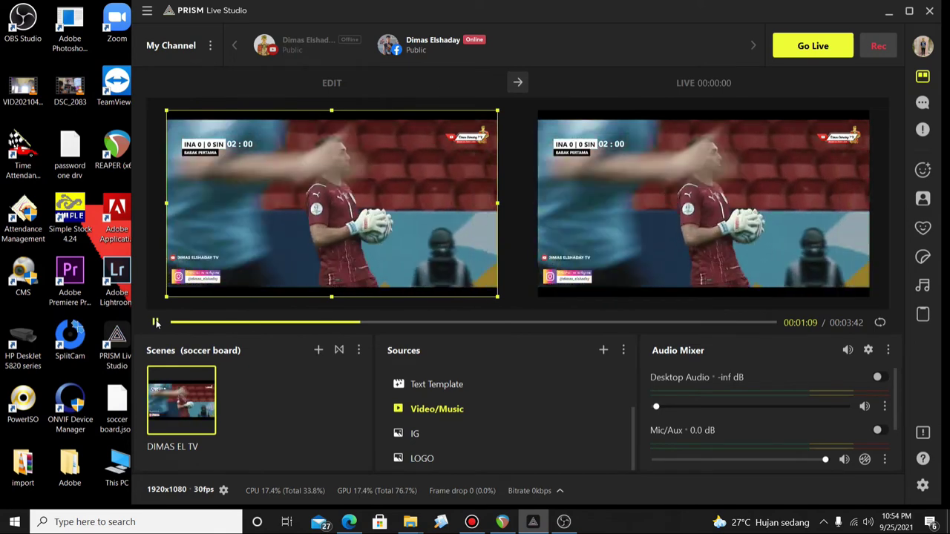
pyautogui.click(156, 324)
pyautogui.click(374, 323)
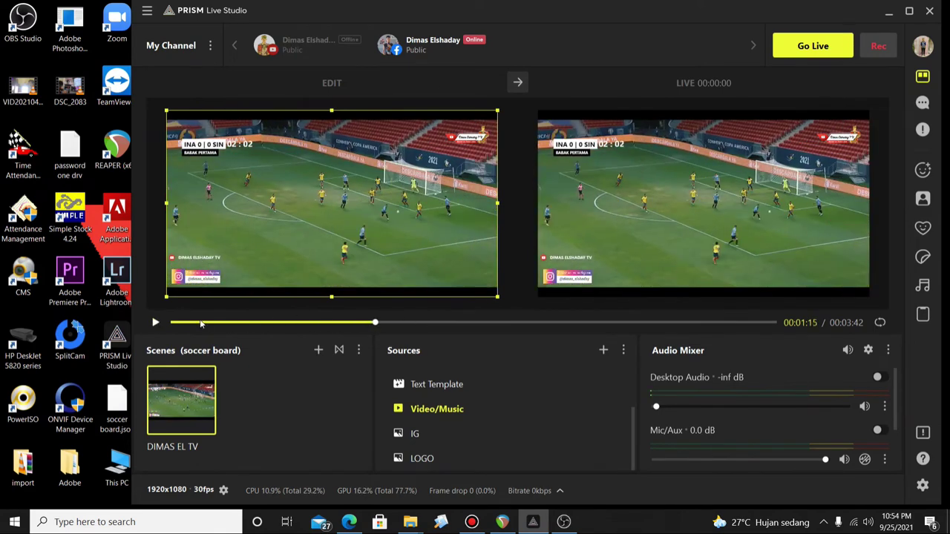